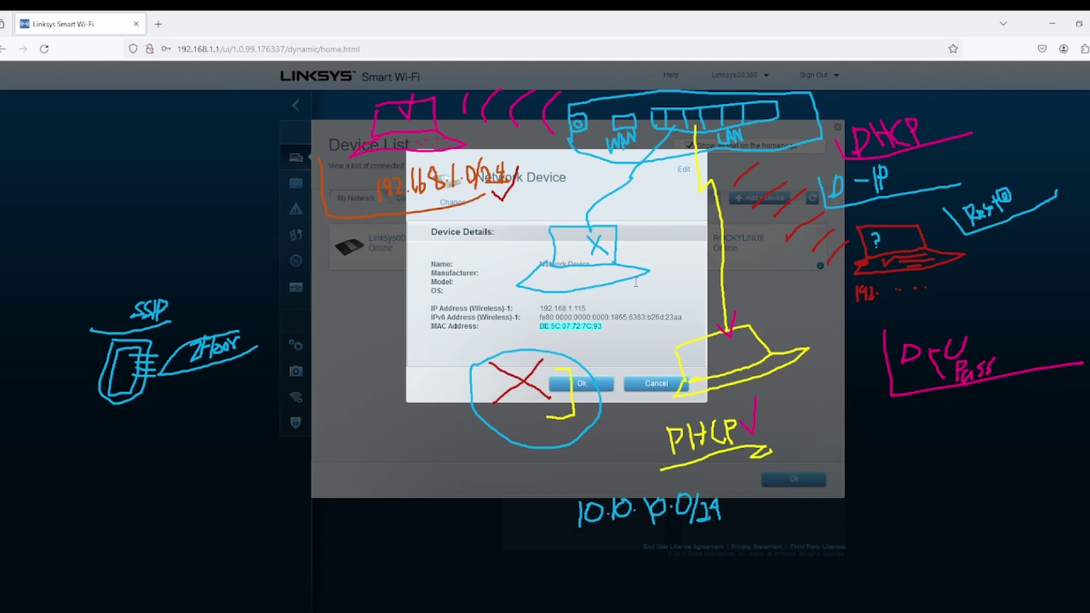
# Step: Cancel the Network Device details dialog and close the Device List
pyautogui.click(666, 384)
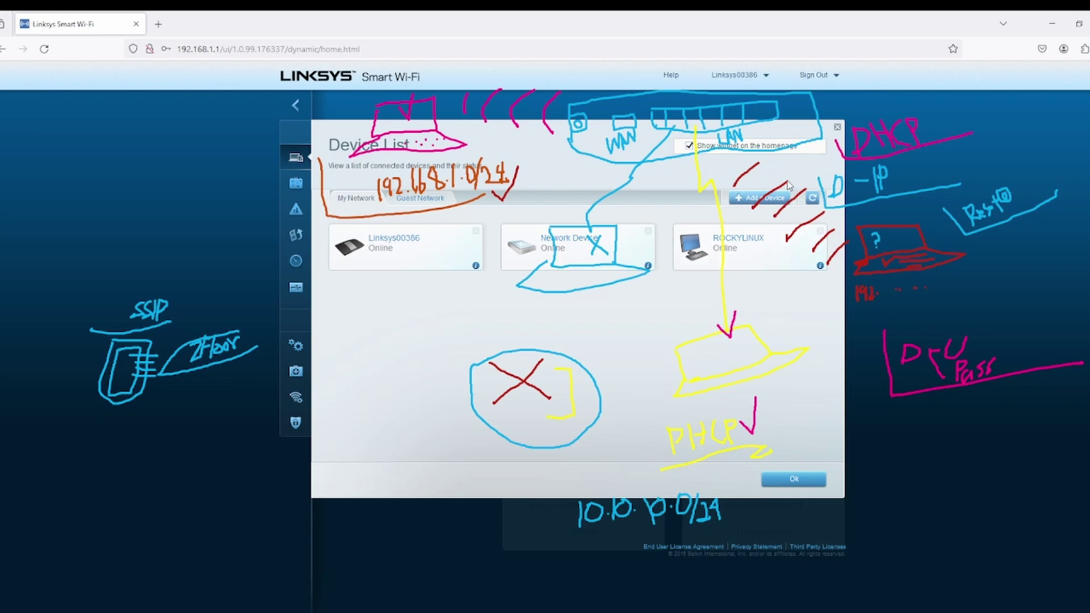
pyautogui.click(837, 127)
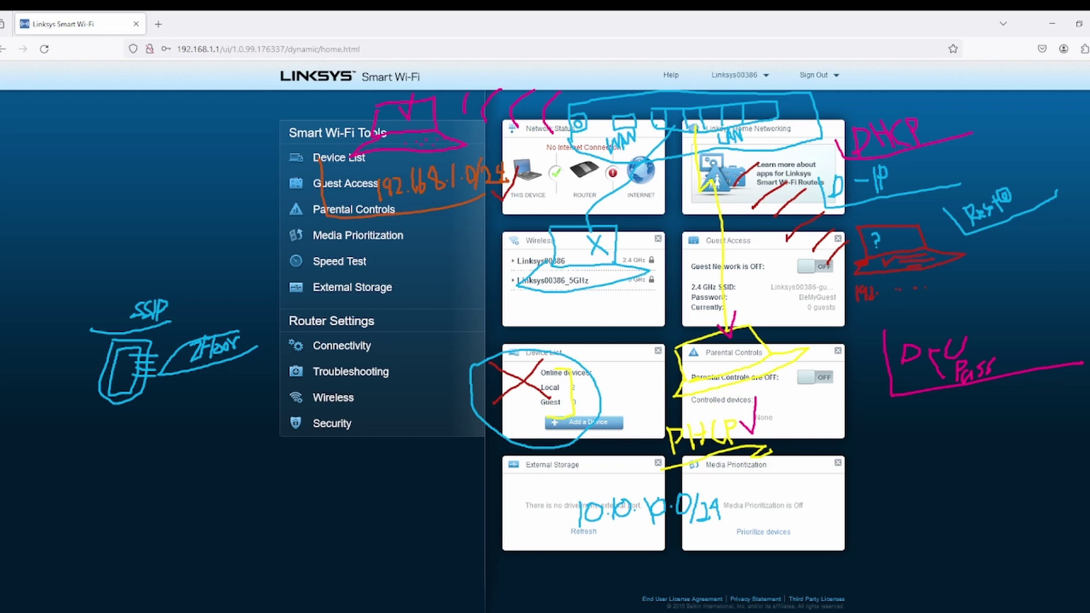
# Step: Open Router Settings > Connectivity and make the network names and passwords editable
pyautogui.press('Escape')
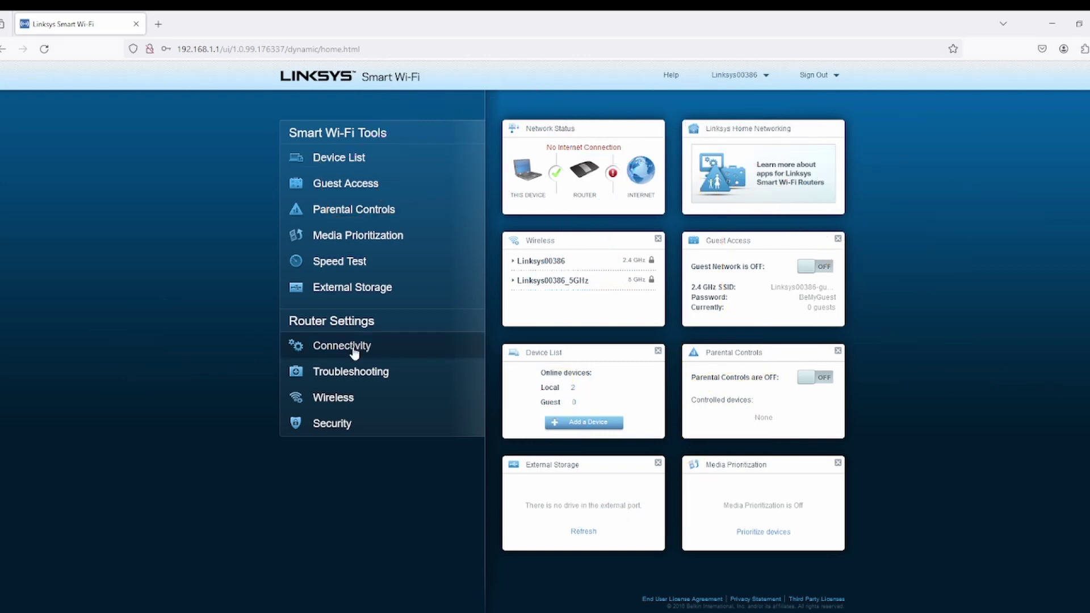
pyautogui.click(353, 347)
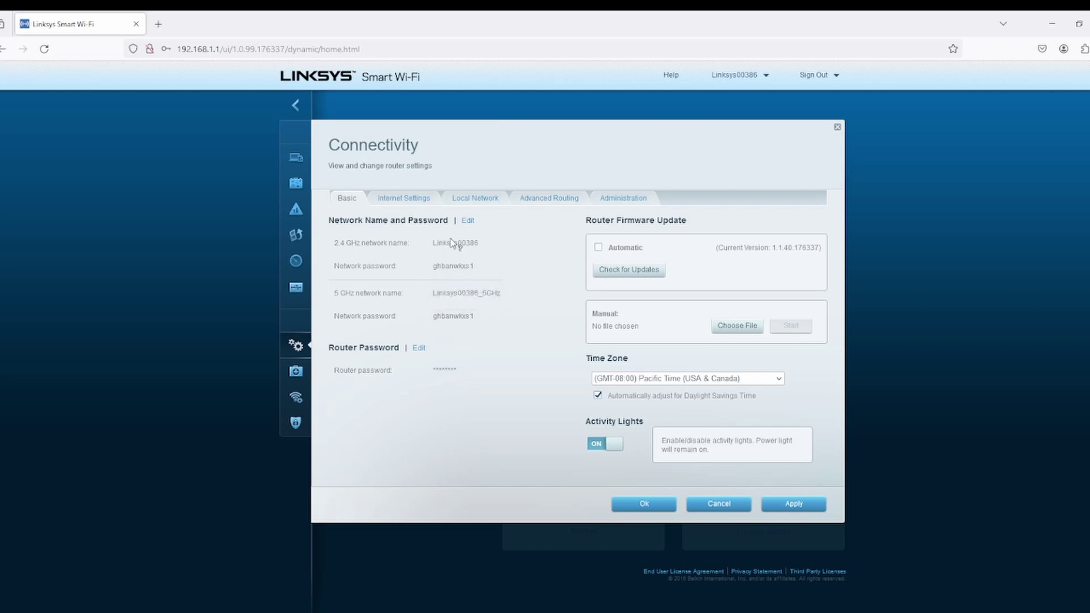
pyautogui.click(466, 225)
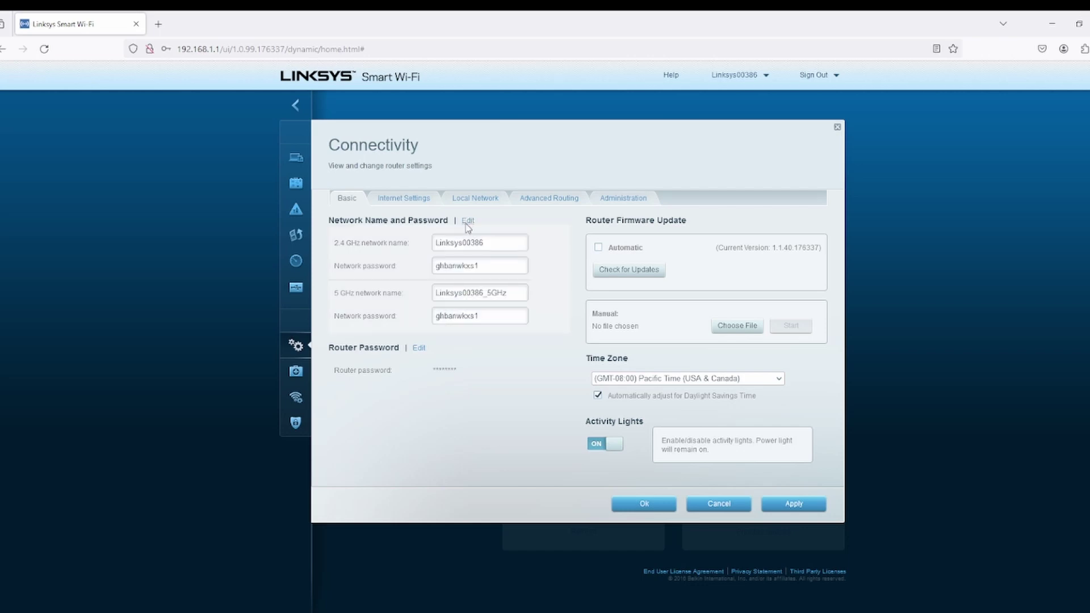
# Step: Rename the 2.4 GHz network to DxMox and enter a new network password
pyautogui.moveTo(488, 242); pyautogui.dragTo(415, 248)
pyautogui.write('Le')
pyautogui.write('D')
pyautogui.write('xM')
pyautogui.write('ox')
pyautogui.press('Tab')
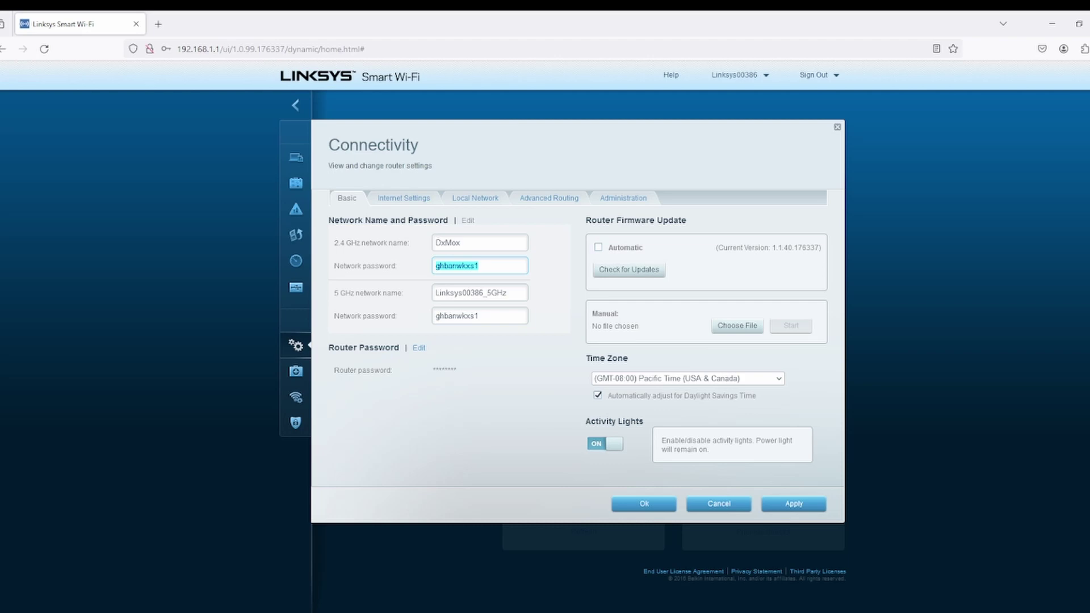
pyautogui.write('Ab')
pyautogui.press('BackSpace')
pyautogui.press('BackSpace')
pyautogui.press('Tab')
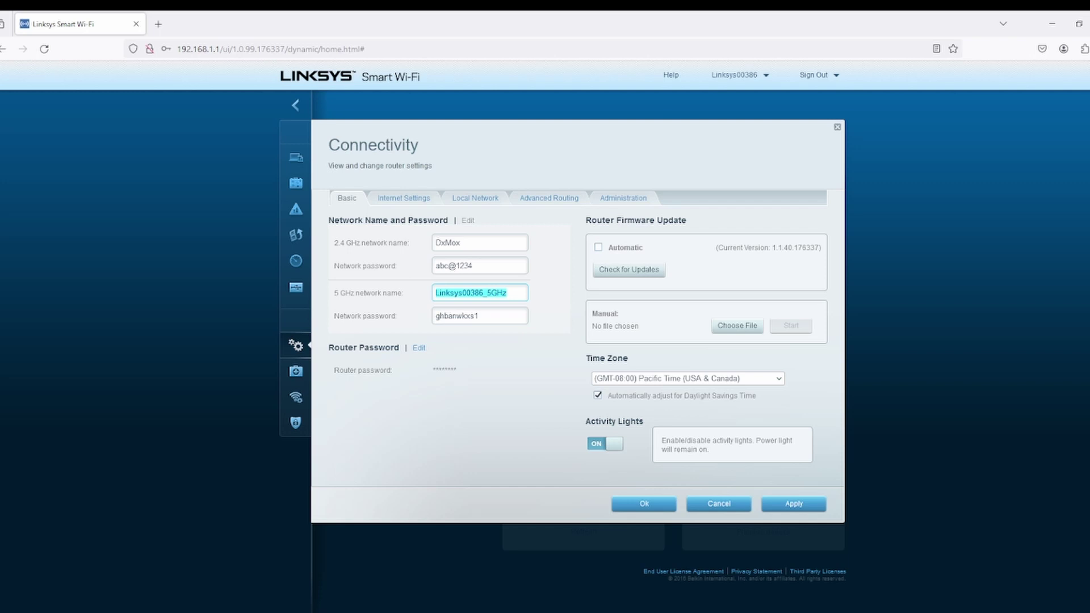
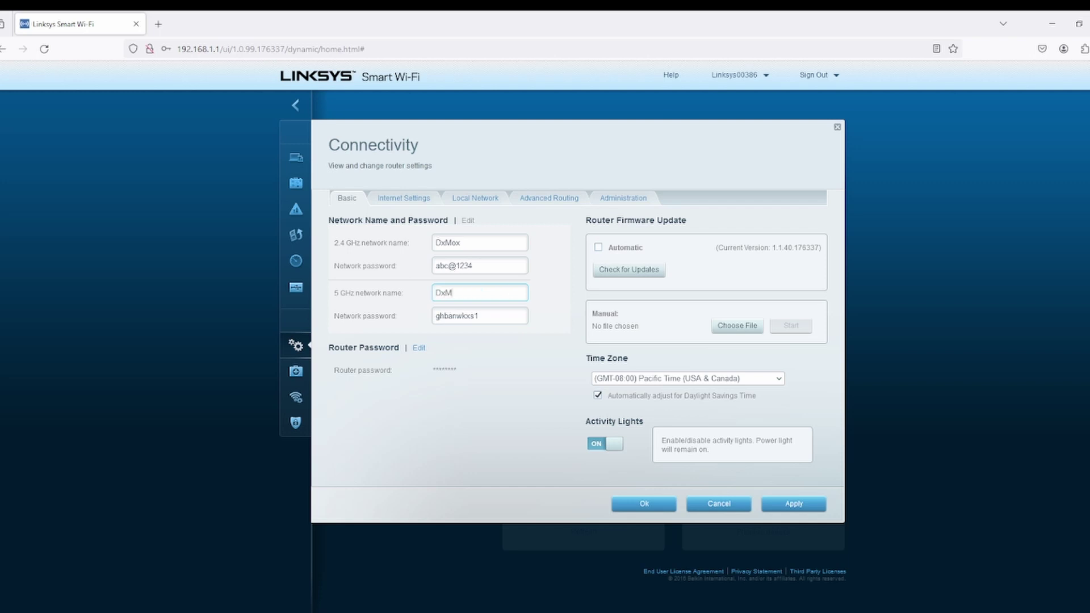
# Step: Rename the 5 GHz network to DxMox-5 and replace its password with the new one
pyautogui.press('Tab')
pyautogui.press('BackSpace')
pyautogui.press('BackSpace')
pyautogui.press('BackSpace')
pyautogui.press('BackSpace')
pyautogui.moveTo(513, 317); pyautogui.dragTo(410, 323)
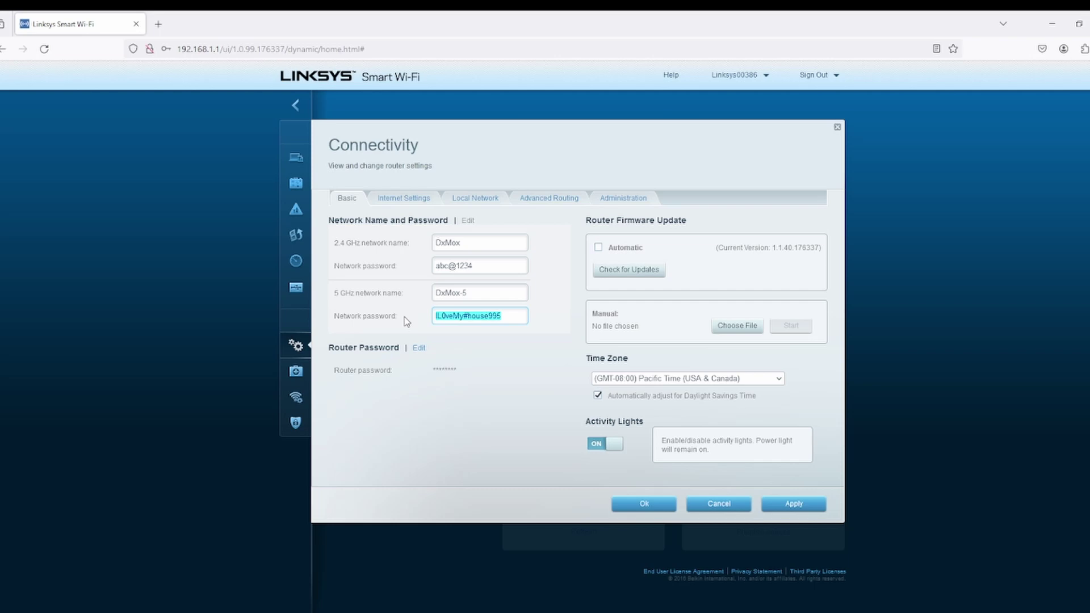
# Step: Fill the Router Password form with the current password and a new confirmed password
pyautogui.click(419, 349)
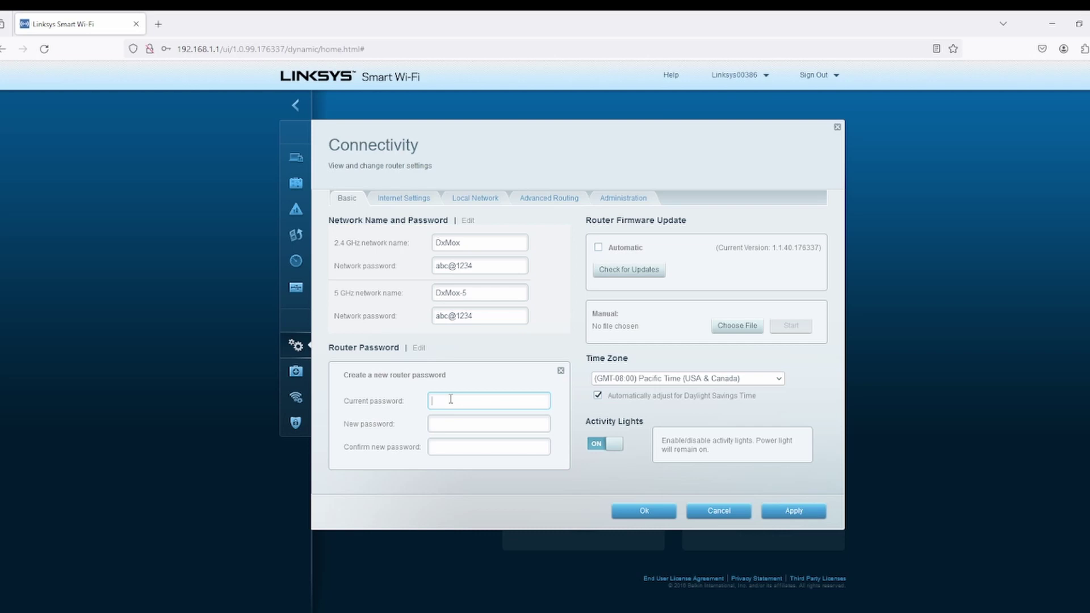
pyautogui.press('Tab')
# Step: Apply the DxMox/DxMox-5 and router password changes, confirming both prompts
pyautogui.click(795, 512)
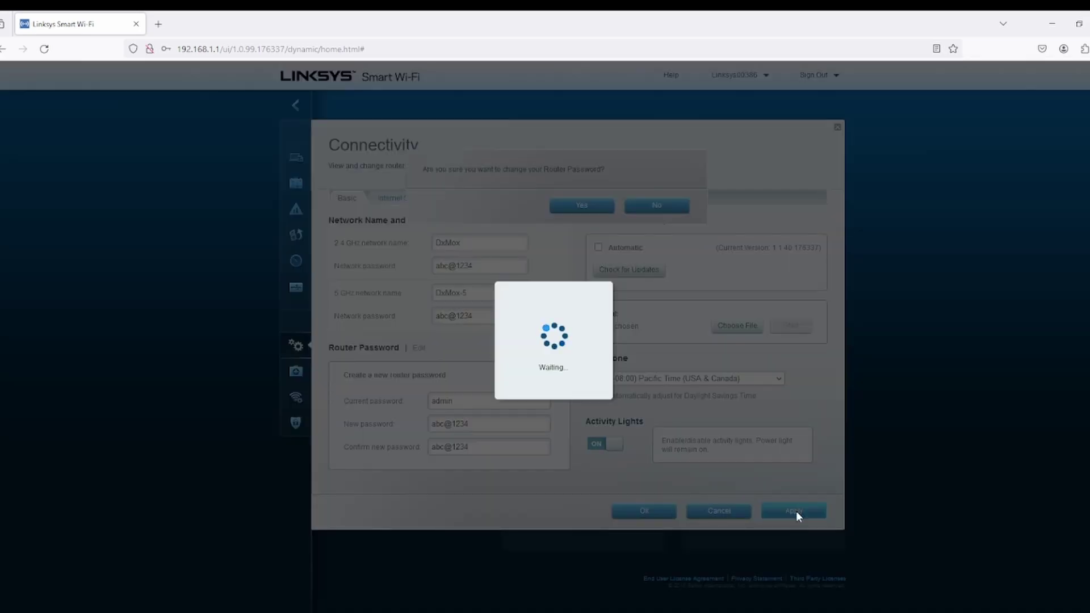
pyautogui.click(562, 205)
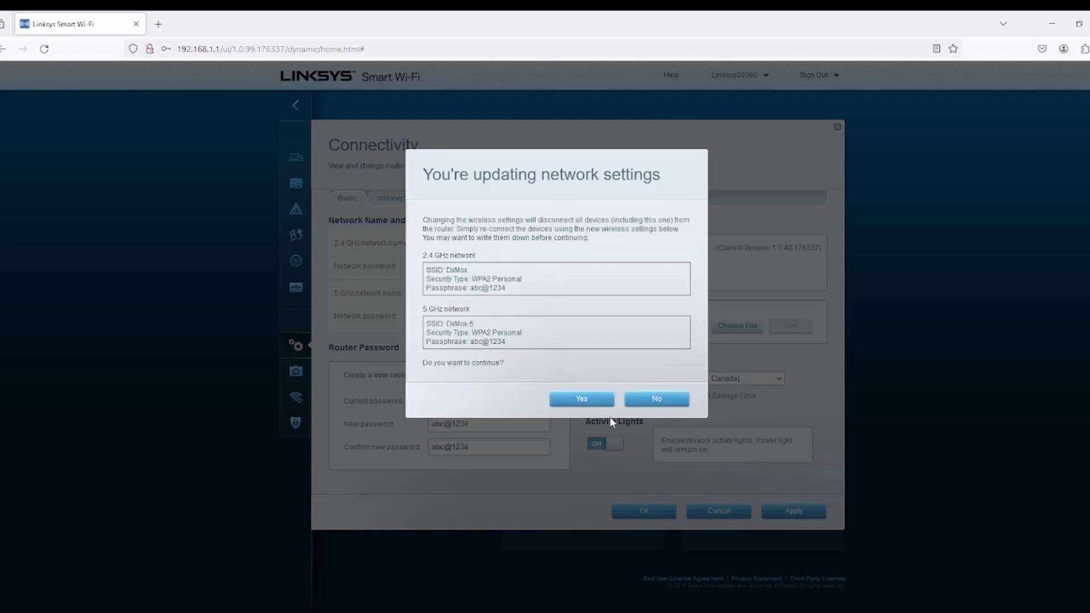
pyautogui.click(585, 400)
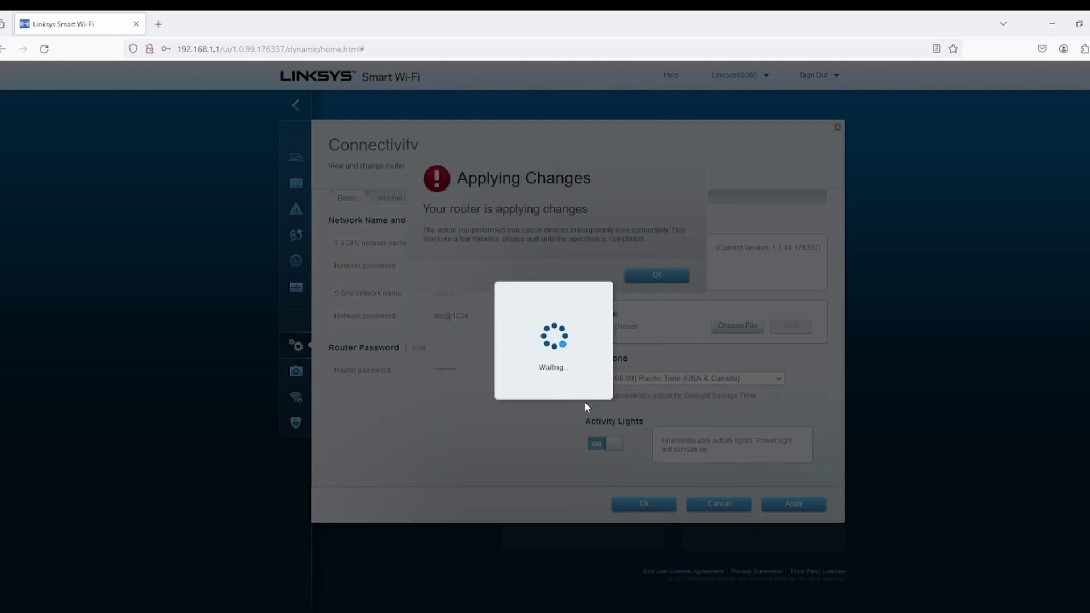
pyautogui.click(650, 278)
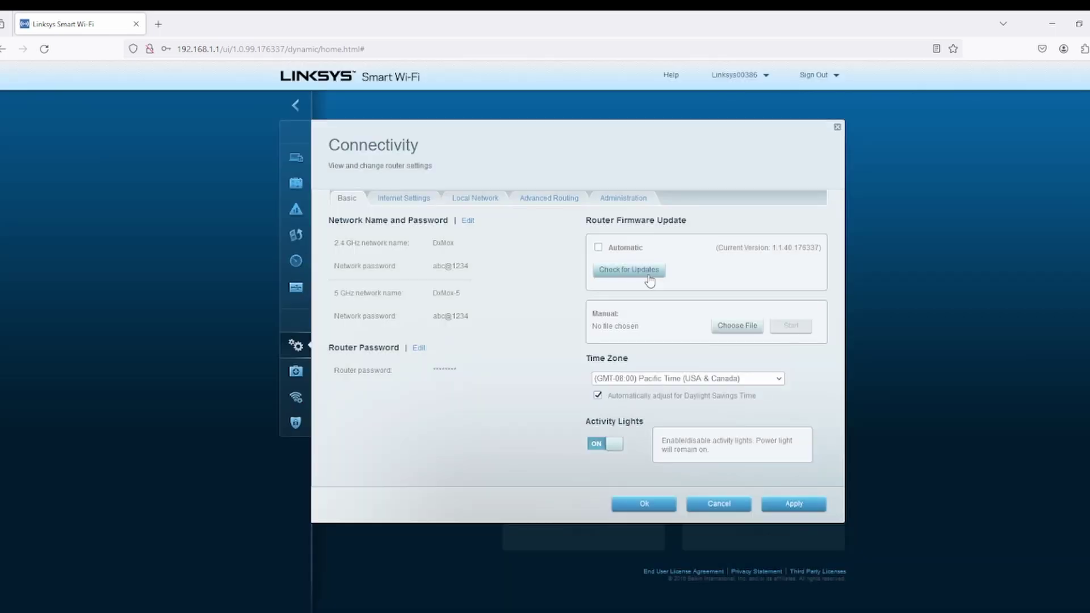
# Step: Close Connectivity and open the Device List to check Network Device is offline
pyautogui.click(837, 128)
pyautogui.click(375, 164)
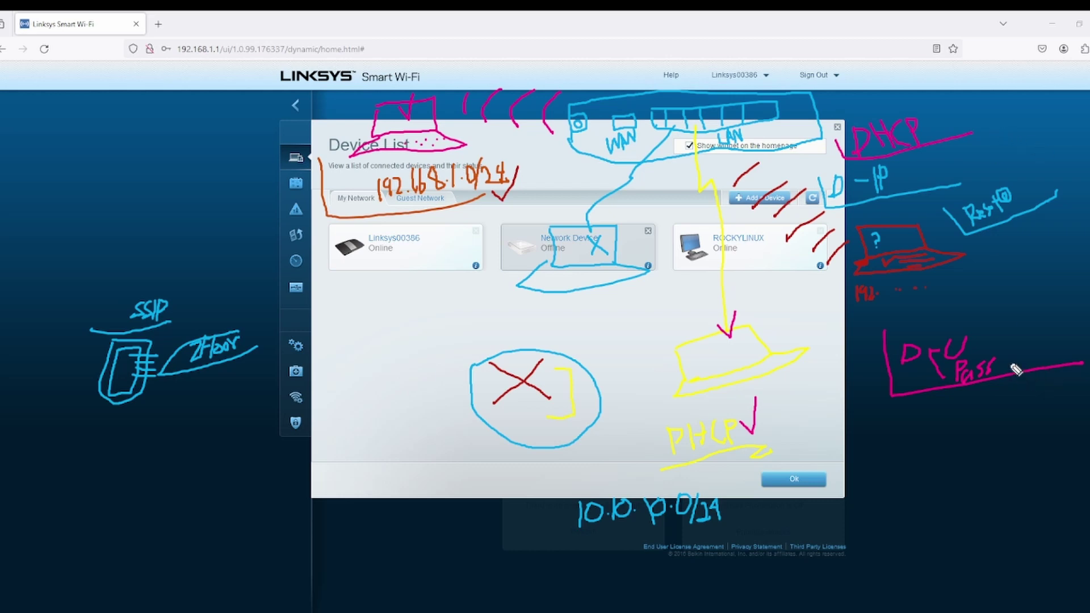
pyautogui.moveTo(1011, 350)
pyautogui.mouseDown()
pyautogui.moveTo(1026, 381)
pyautogui.moveTo(1035, 316)
pyautogui.mouseUp()
pyautogui.moveTo(1037, 203)
pyautogui.mouseDown()
pyautogui.moveTo(1026, 186)
pyautogui.moveTo(1042, 214)
pyautogui.moveTo(1053, 161)
pyautogui.mouseUp()
pyautogui.moveTo(913, 170)
pyautogui.mouseDown()
pyautogui.moveTo(925, 196)
pyautogui.moveTo(946, 154)
pyautogui.mouseUp()
pyautogui.press('Escape')
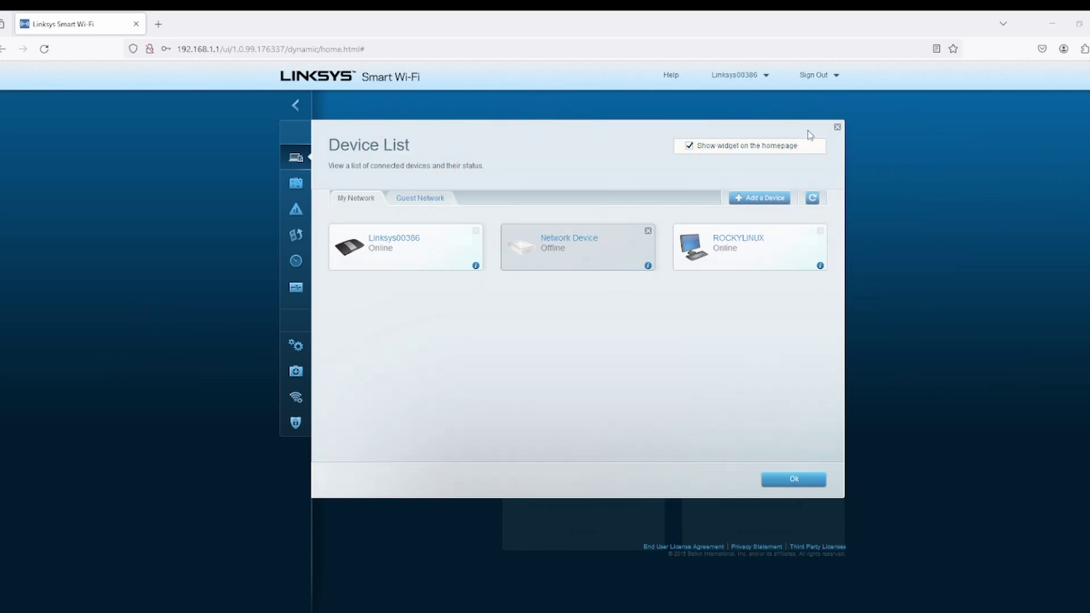
# Step: Show Connectivity's Internet Settings, where the connection type is Automatic Configuration - DHCP
pyautogui.click(836, 127)
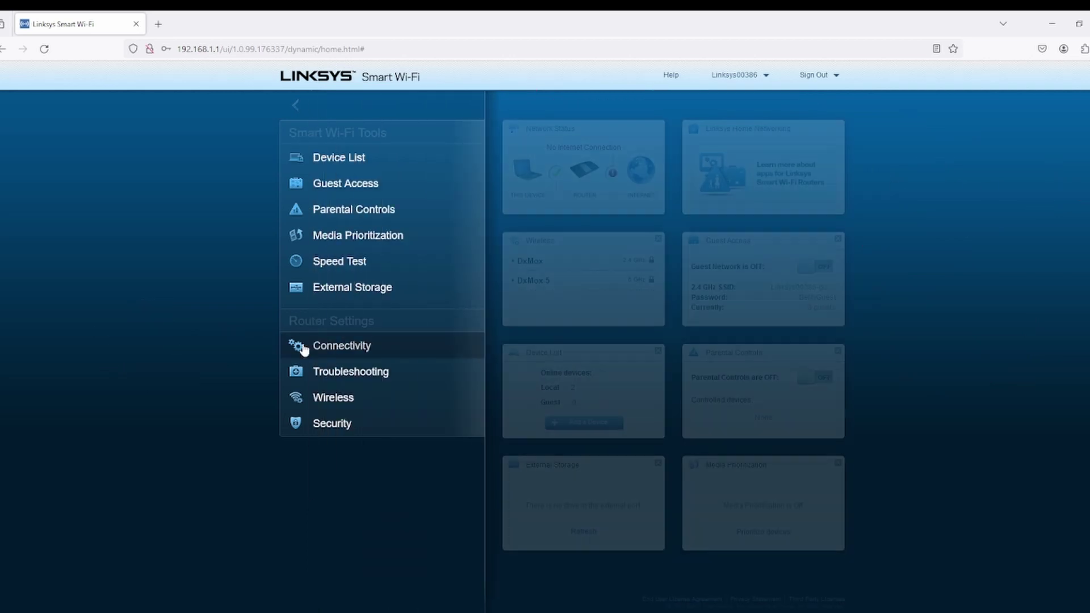
pyautogui.click(349, 342)
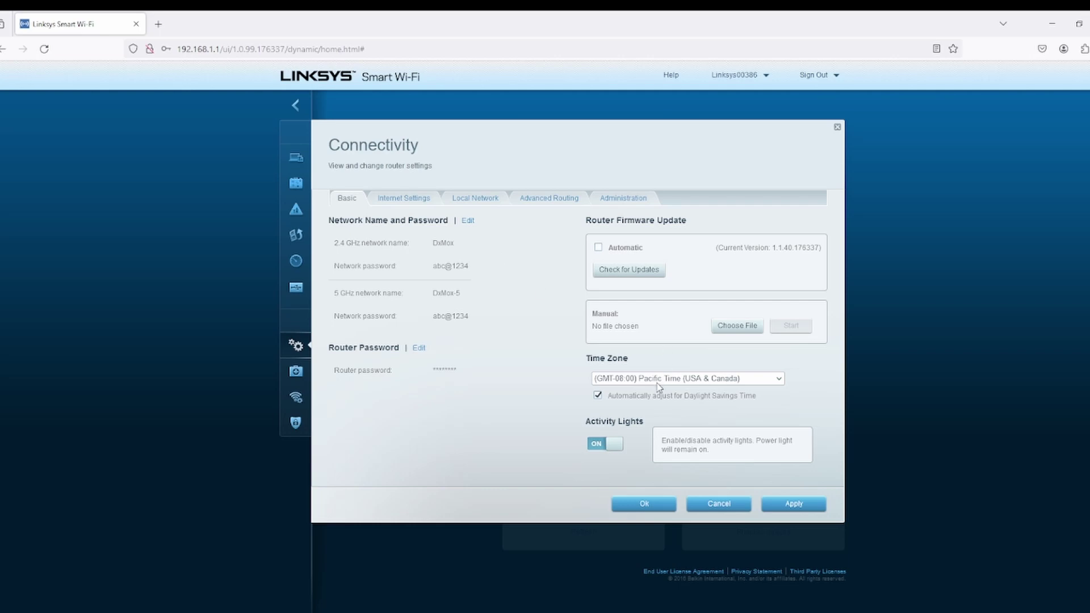
pyautogui.click(403, 202)
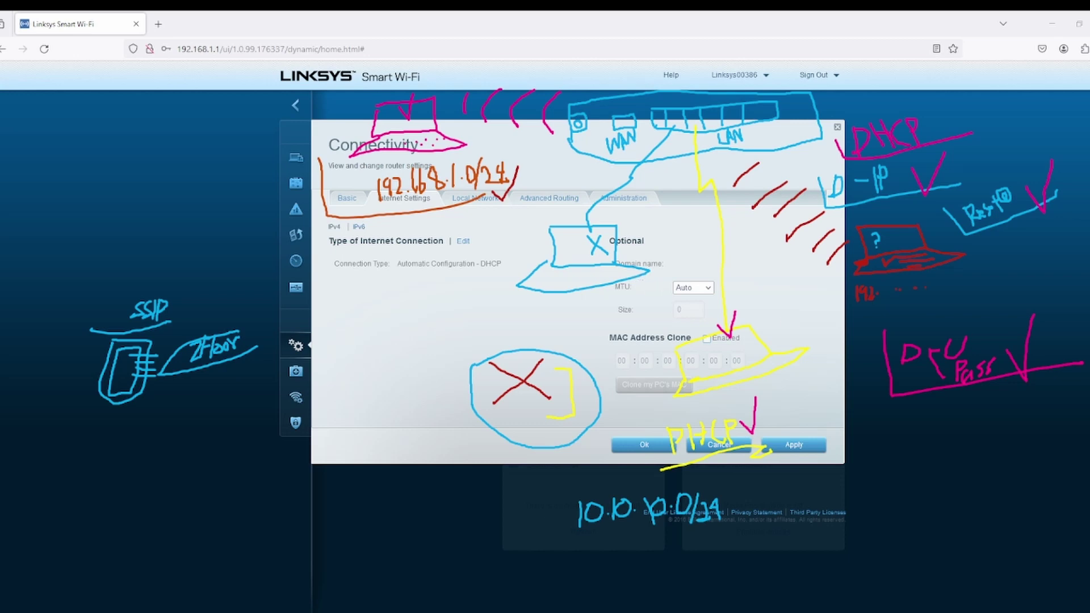
pyautogui.press('Escape')
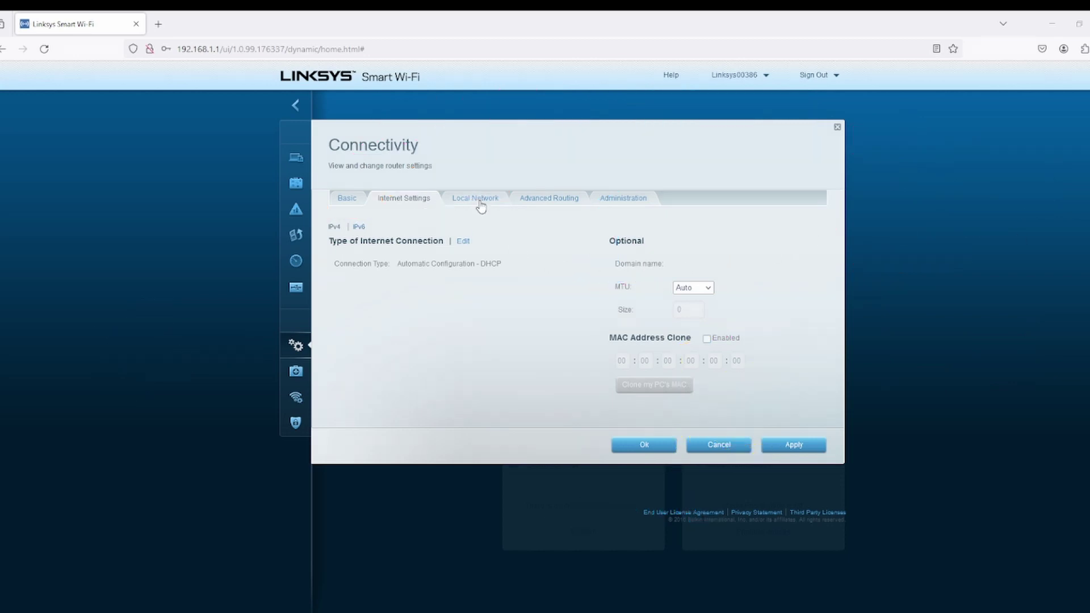
# Step: In Local Network router details, change the host name to Windows12
pyautogui.click(479, 203)
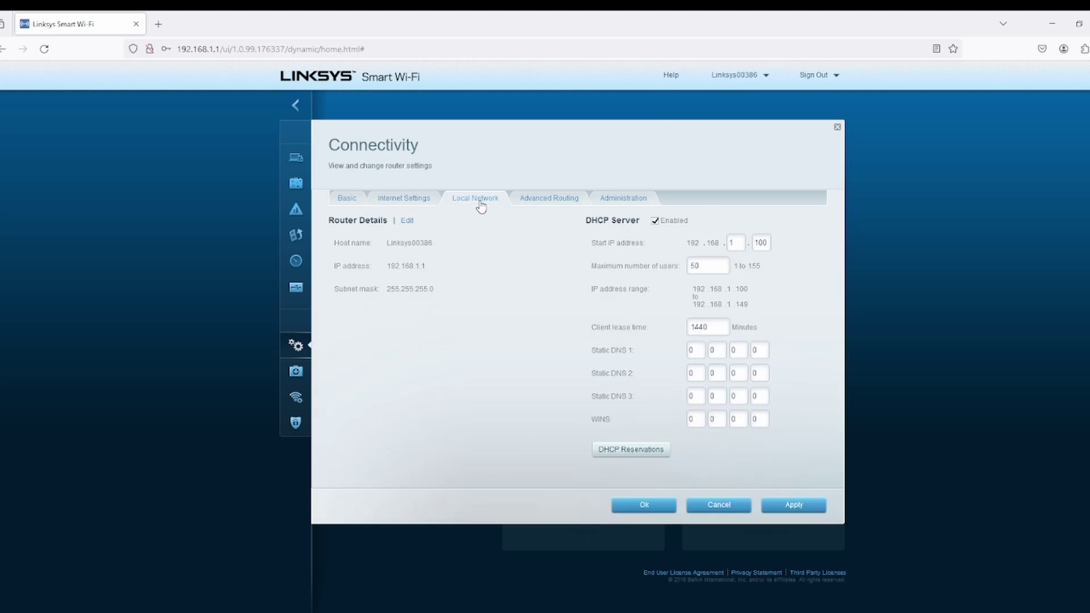
pyautogui.click(407, 221)
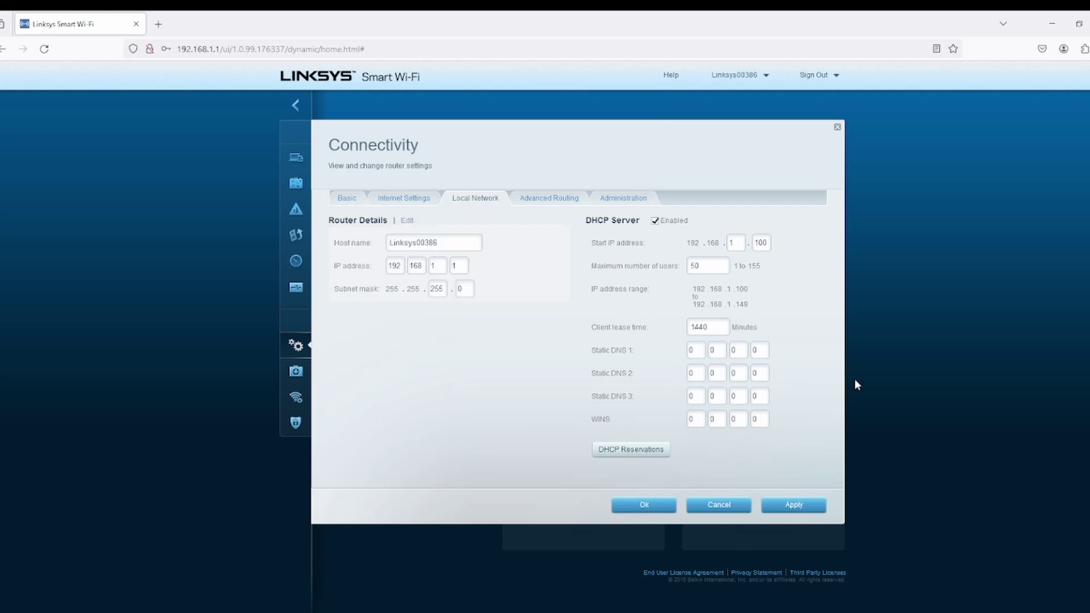
pyautogui.moveTo(457, 244); pyautogui.dragTo(331, 255)
pyautogui.write('Windows12')
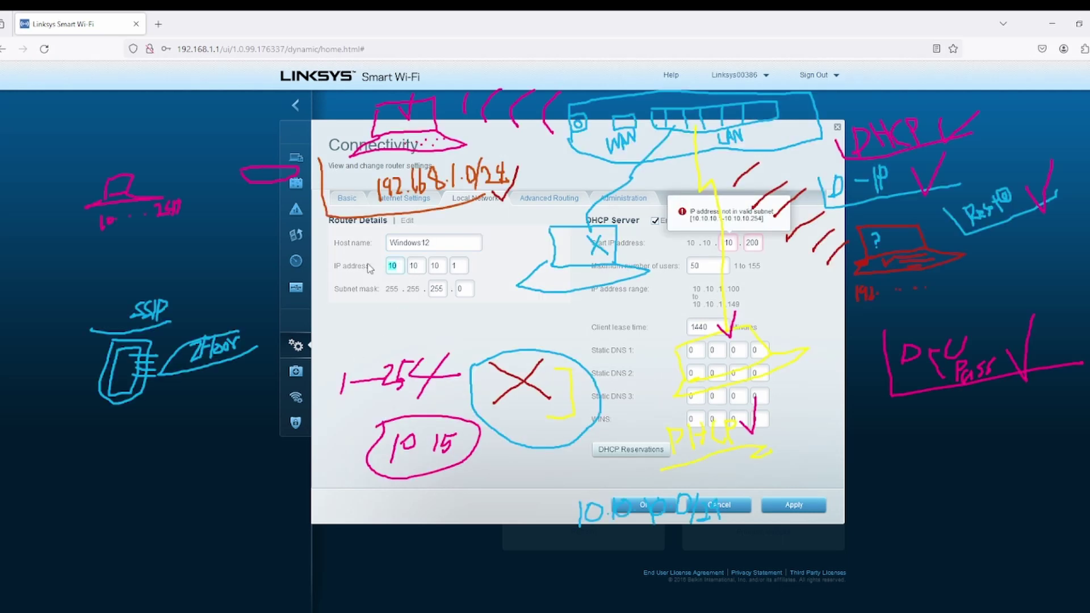
# Step: Set the router's LAN IP address to 172.16.32.1
pyautogui.write('172')
pyautogui.press('Tab')
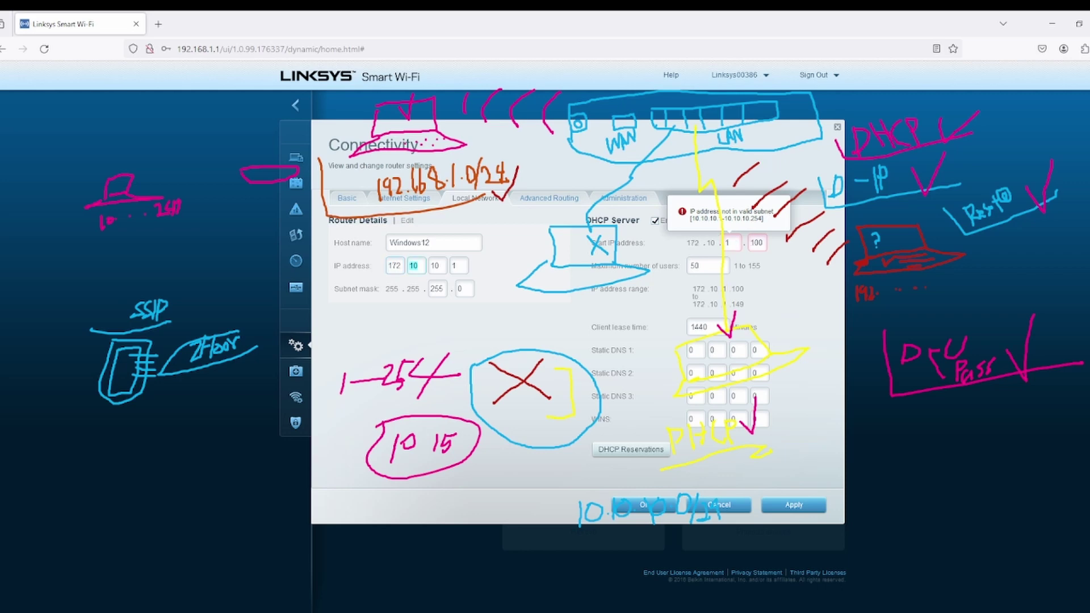
pyautogui.write('16')
pyautogui.press('Tab')
pyautogui.write('32')
pyautogui.press('Tab')
# Step: Set the DHCP start address to 172.16.32.240 with 14 maximum users, and apply
pyautogui.doubleClick(736, 243)
pyautogui.write('32')
pyautogui.press('Tab')
pyautogui.write('240')
pyautogui.press('Tab')
pyautogui.write('14')
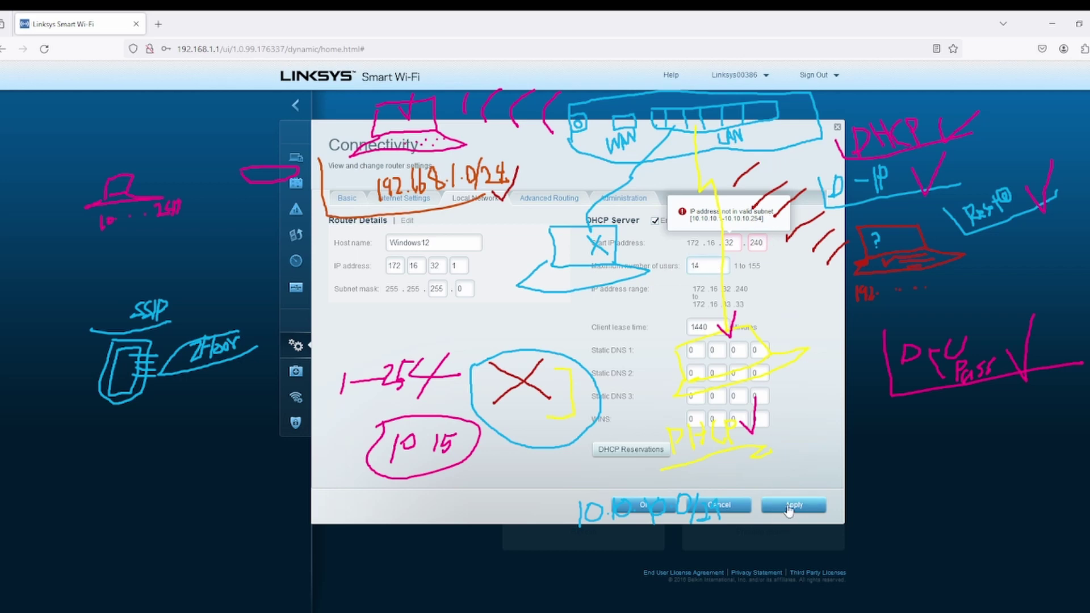
pyautogui.click(791, 506)
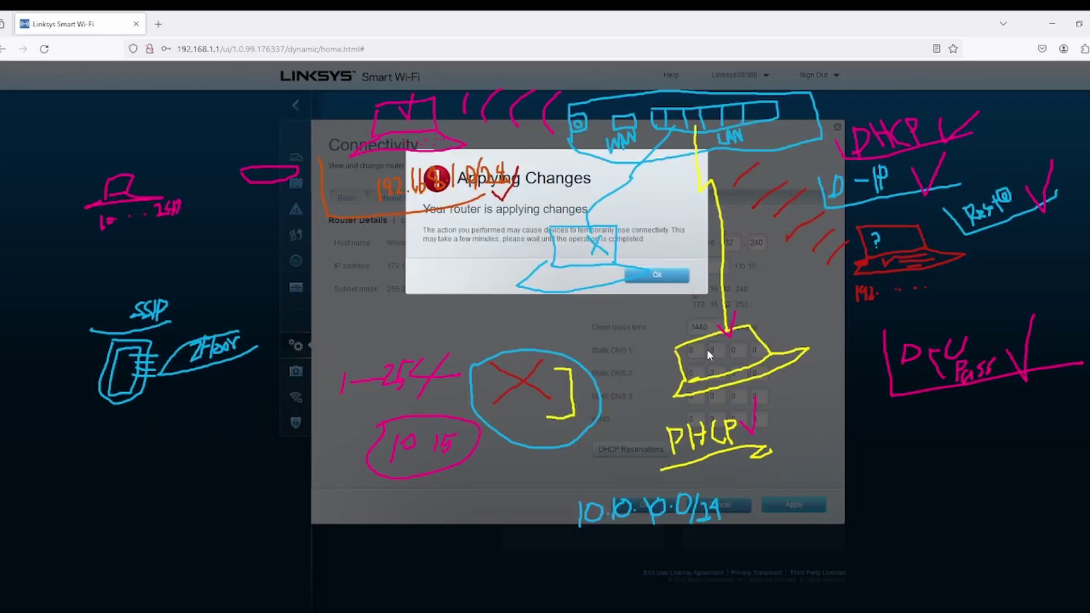
# Step: Acknowledge the Applying Changes notice and, after Router Not Found, open a new browser tab
pyautogui.click(666, 278)
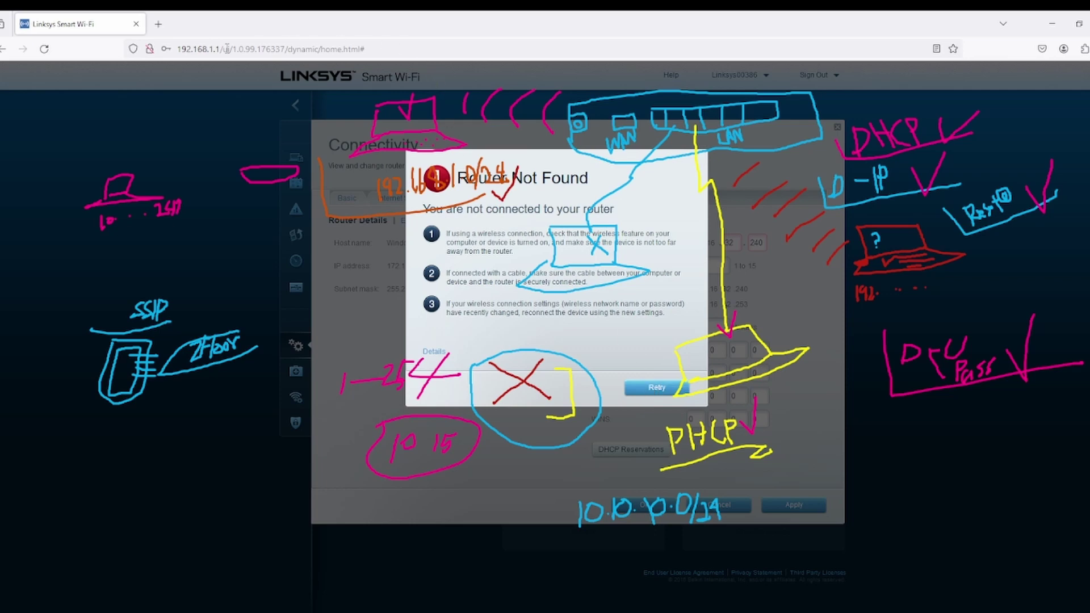
pyautogui.click(160, 28)
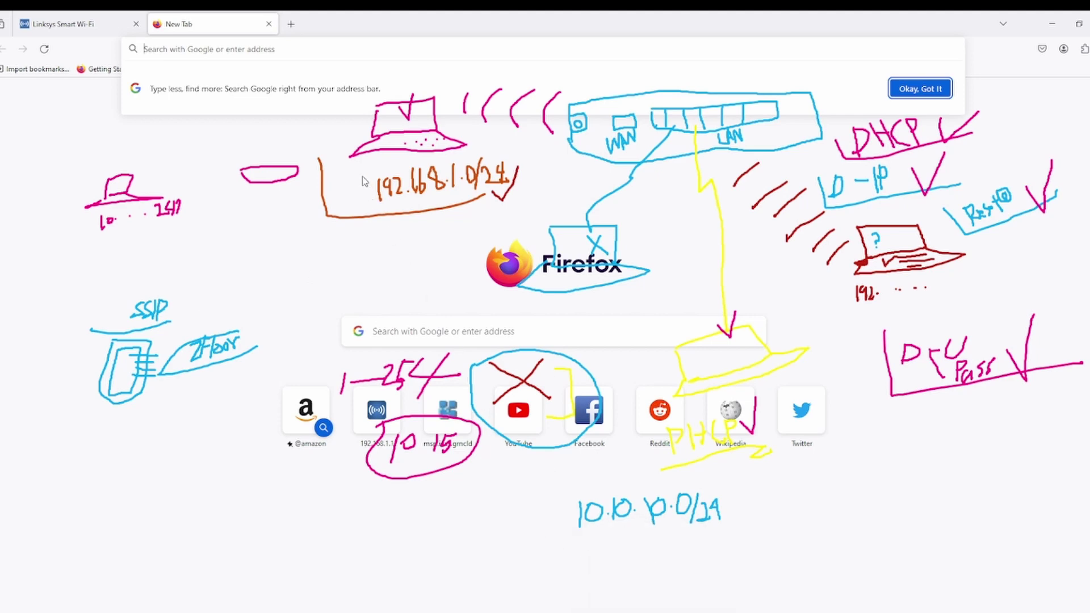
# Step: Sign in to the router at 172.16.32.1 with its password, declining to save it
pyautogui.write('172.1')
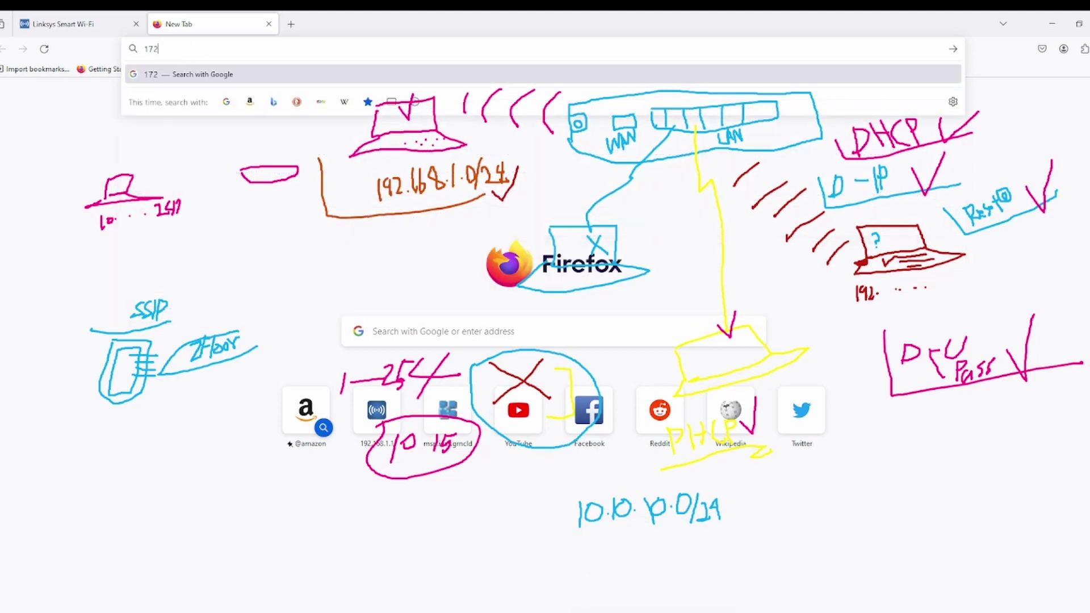
pyautogui.write('6.32.1')
pyautogui.press('Return')
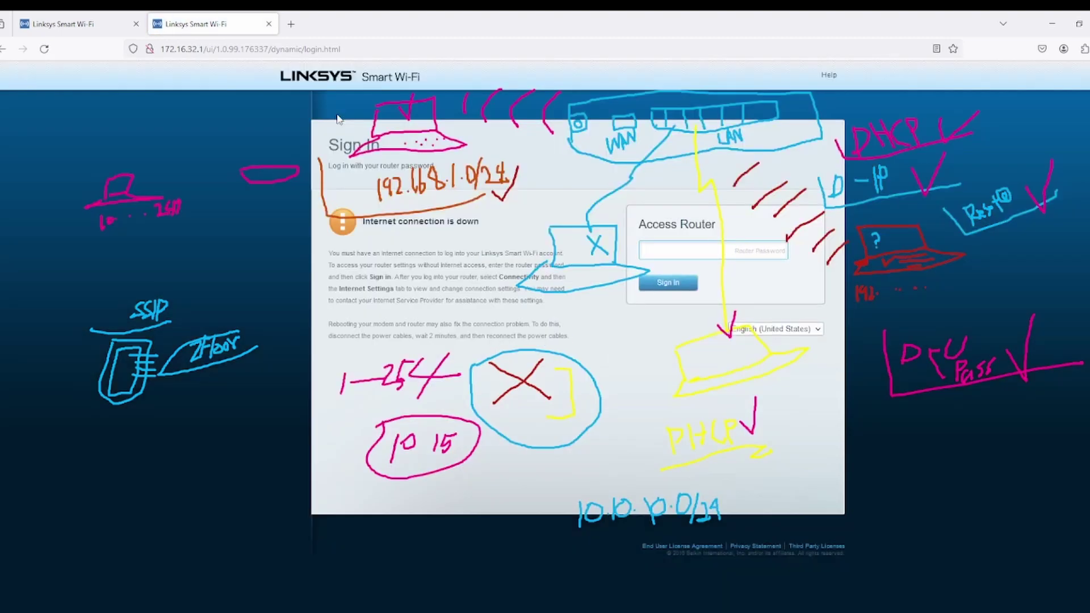
pyautogui.write('•••••')
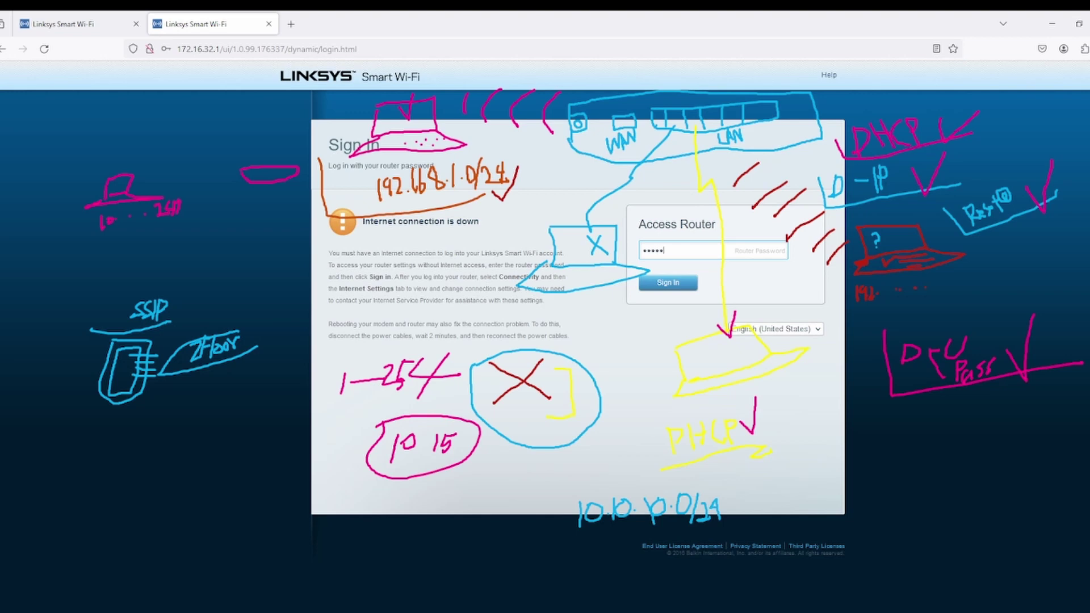
pyautogui.write('•••')
pyautogui.press('Return')
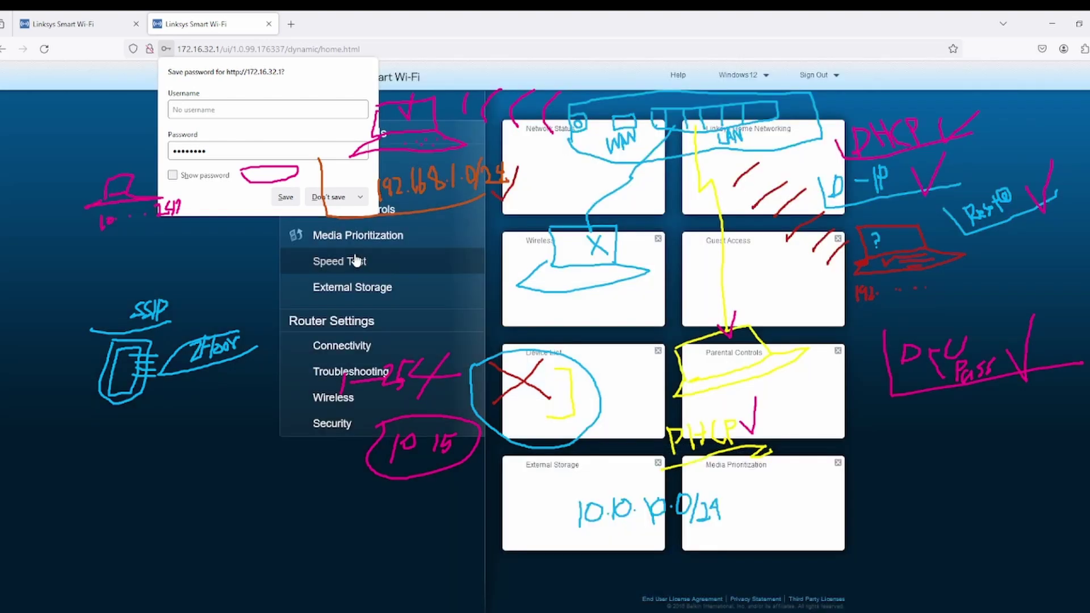
pyautogui.click(326, 198)
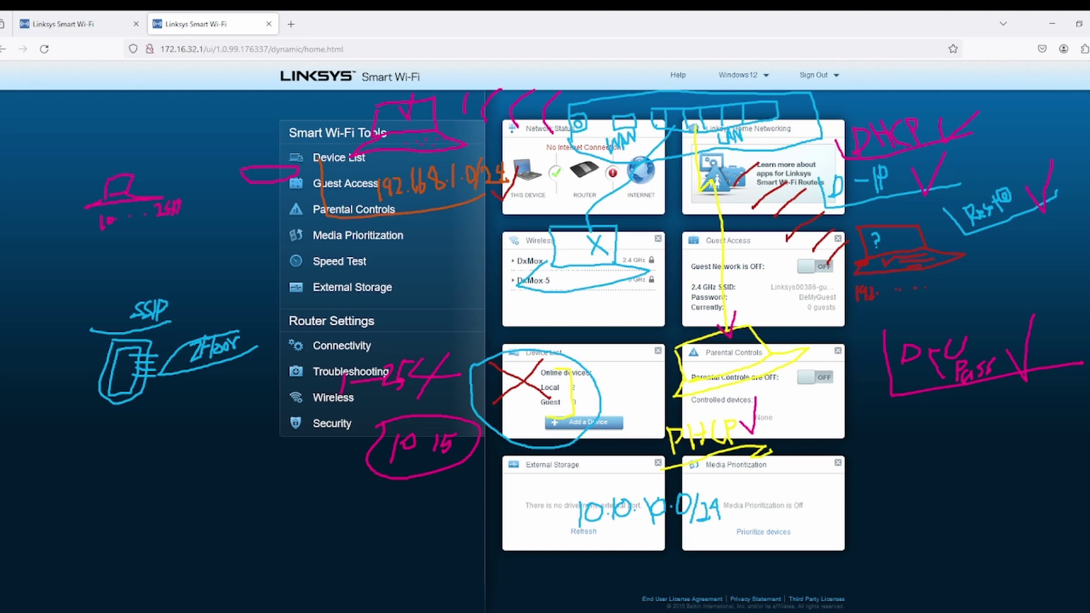
# Step: Open the Device List showing ROCKYLINUX, Windows12 and the Network Device entries
pyautogui.press('Escape')
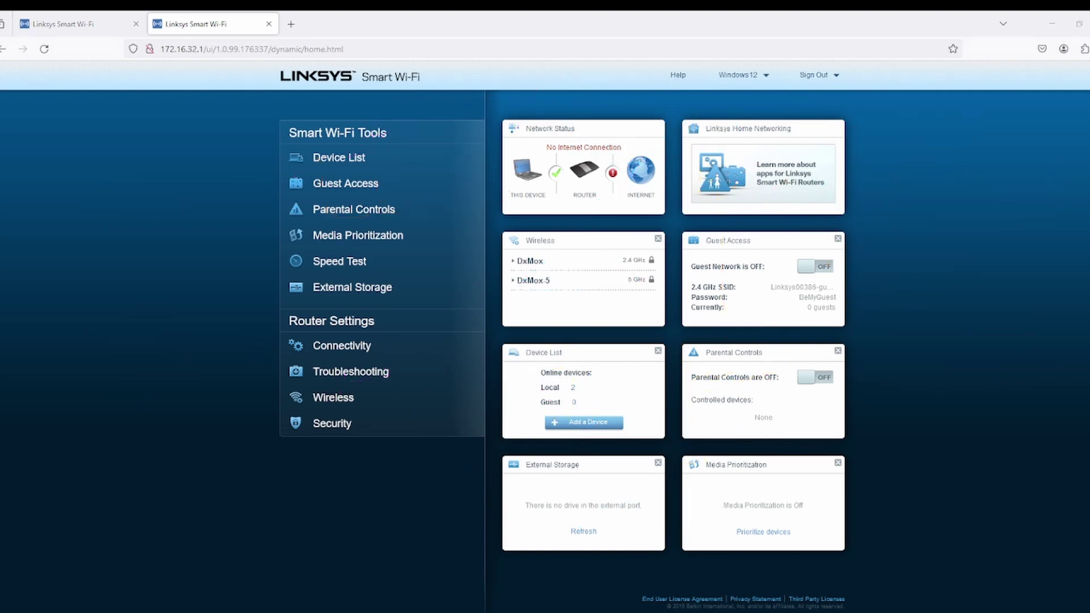
pyautogui.hotkey('ctrl', 'z')
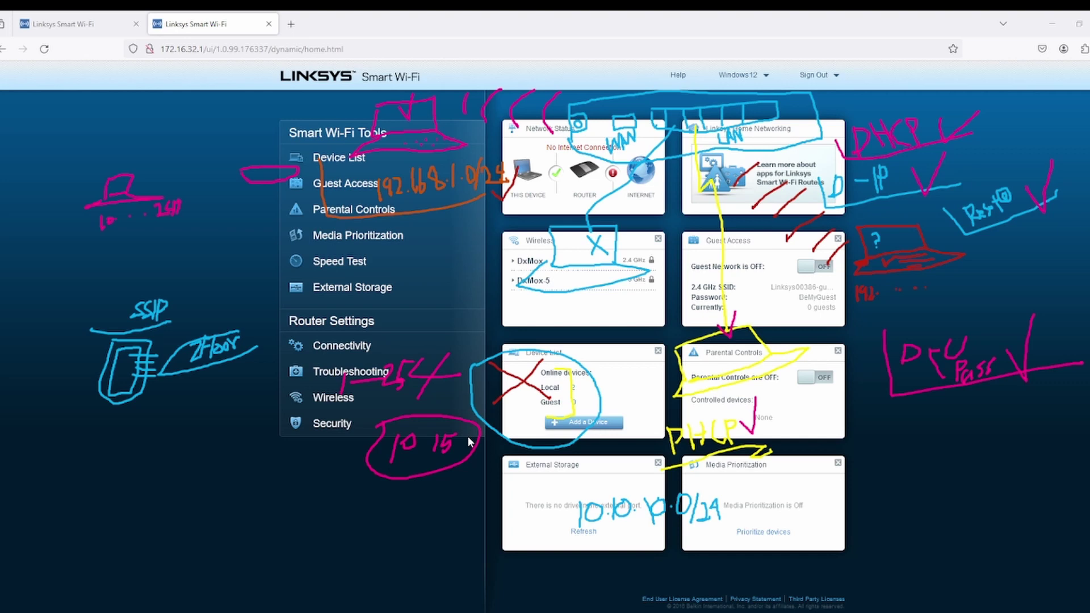
pyautogui.click(380, 159)
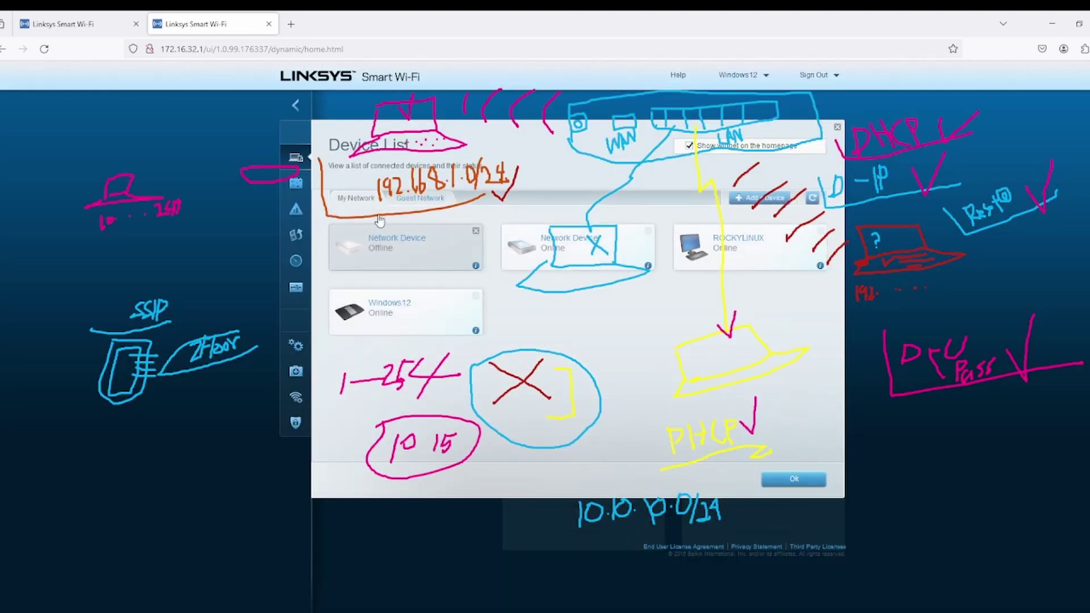
# Step: View the online Network Device's details, including IP 172.16.32.242 and its MAC address
pyautogui.click(654, 238)
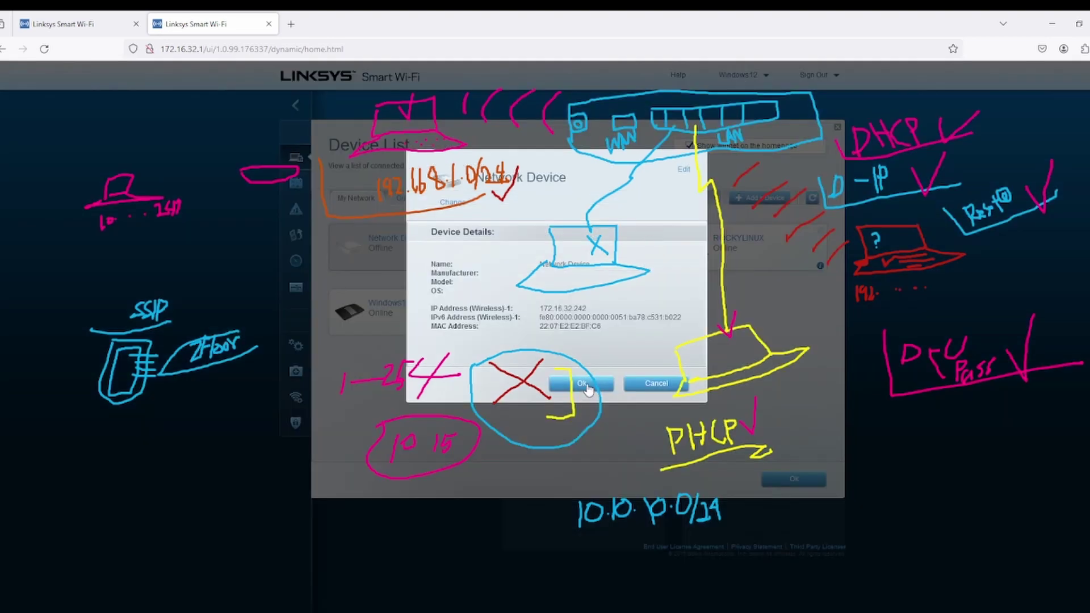
pyautogui.click(582, 385)
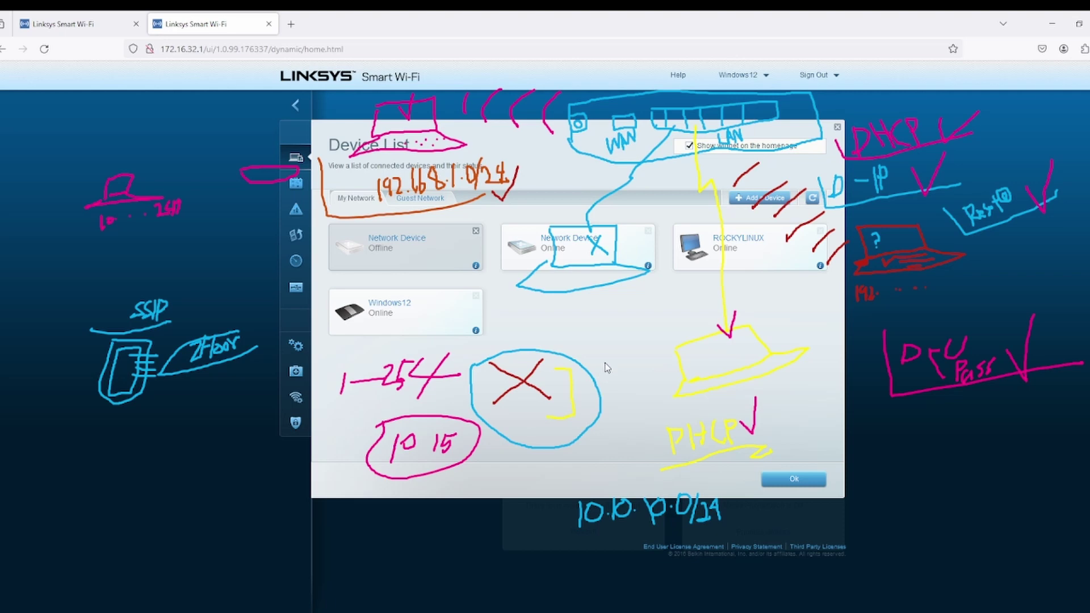
pyautogui.click(572, 251)
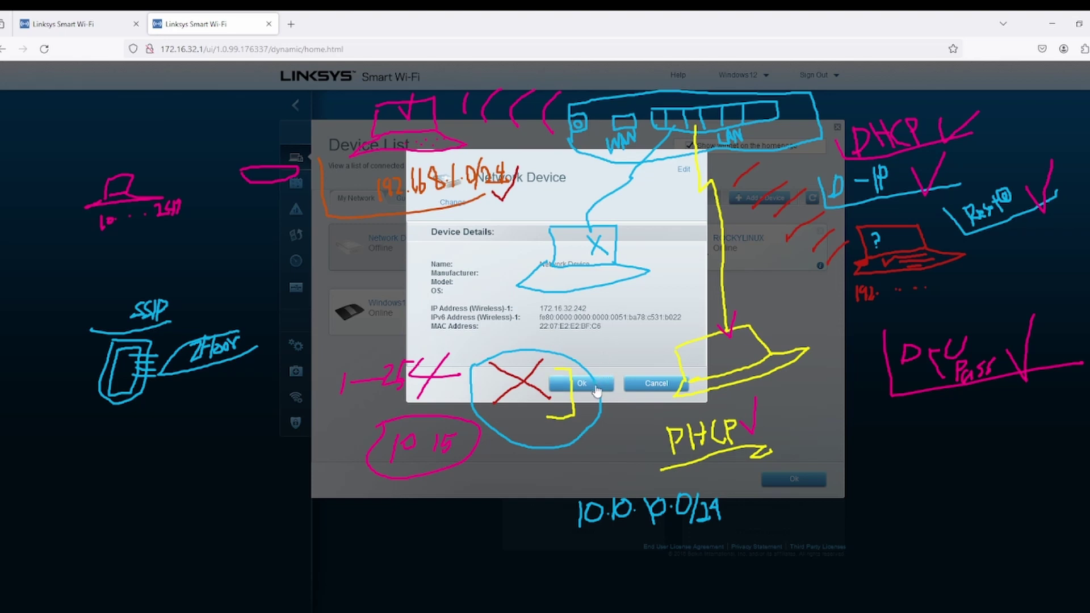
# Step: Rename the online Network Device to 'iPhone' in its Device Details
pyautogui.click(683, 170)
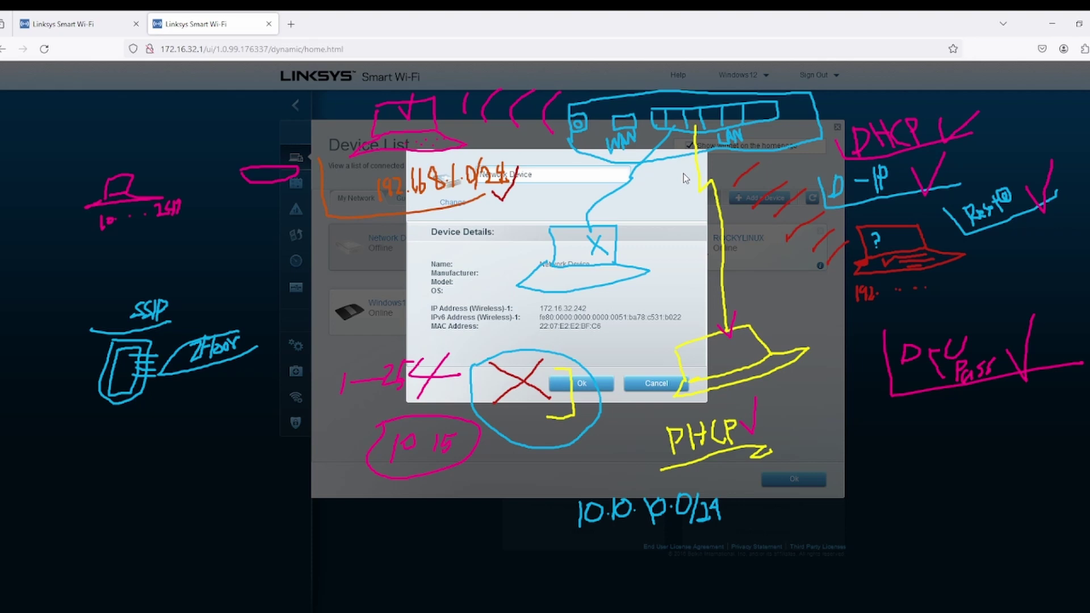
pyautogui.press('BackSpace')
pyautogui.press('BackSpace')
pyautogui.press('BackSpace')
pyautogui.press('BackSpace')
pyautogui.press('BackSpace')
pyautogui.press('BackSpace')
pyautogui.press('BackSpace')
pyautogui.press('BackSpace')
pyautogui.press('BackSpace')
pyautogui.press('BackSpace')
pyautogui.press('BackSpace')
pyautogui.press('BackSpace')
pyautogui.press('BackSpace')
pyautogui.press('BackSpace')
pyautogui.write('iPhone')
pyautogui.click(579, 386)
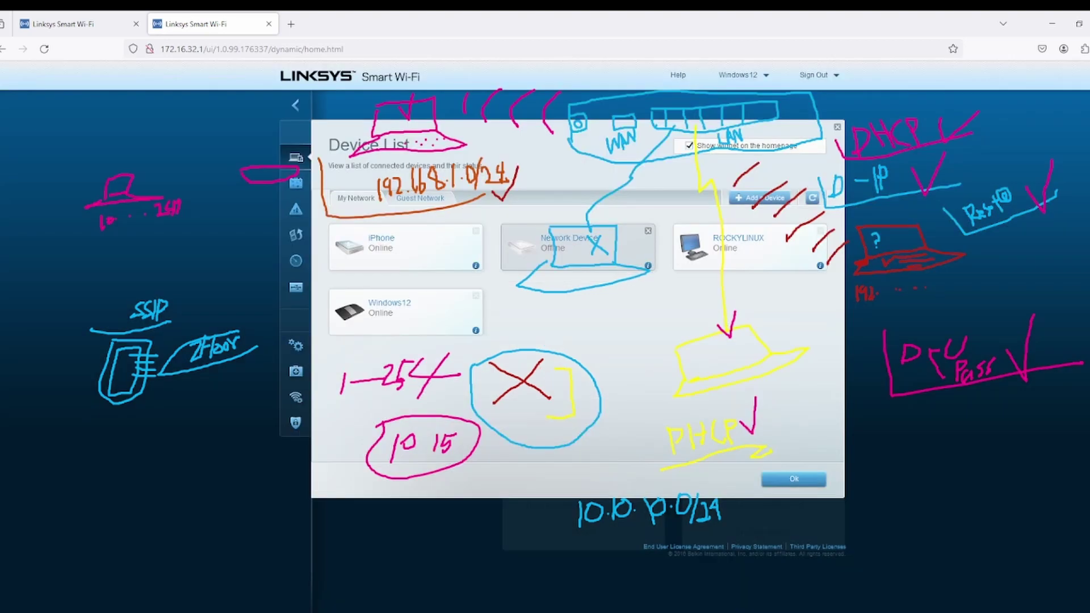
pyautogui.press('Escape')
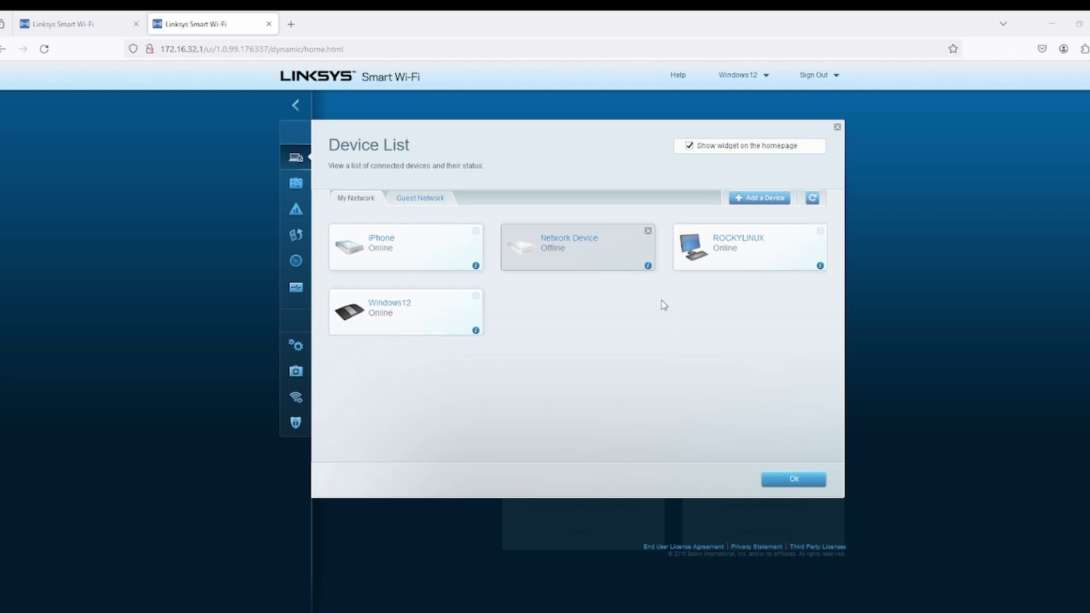
# Step: Copy the iPhone's MAC address from its device details, then close the Device List
pyautogui.click(427, 205)
pyautogui.click(364, 199)
pyautogui.click(384, 250)
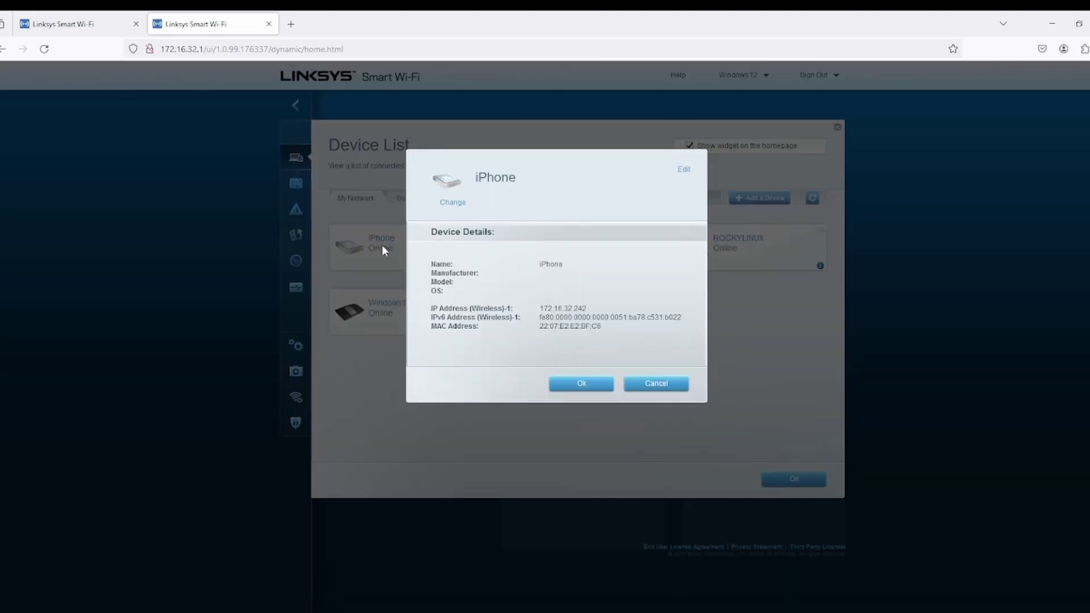
pyautogui.moveTo(603, 327); pyautogui.dragTo(540, 332)
pyautogui.rightClick(549, 330)
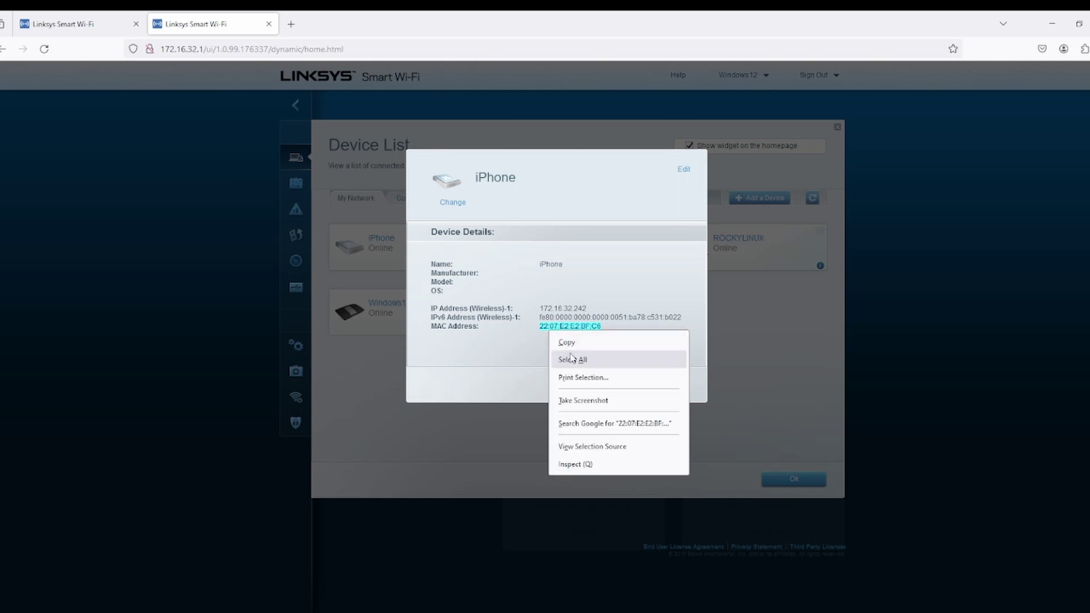
pyautogui.click(573, 343)
pyautogui.click(587, 386)
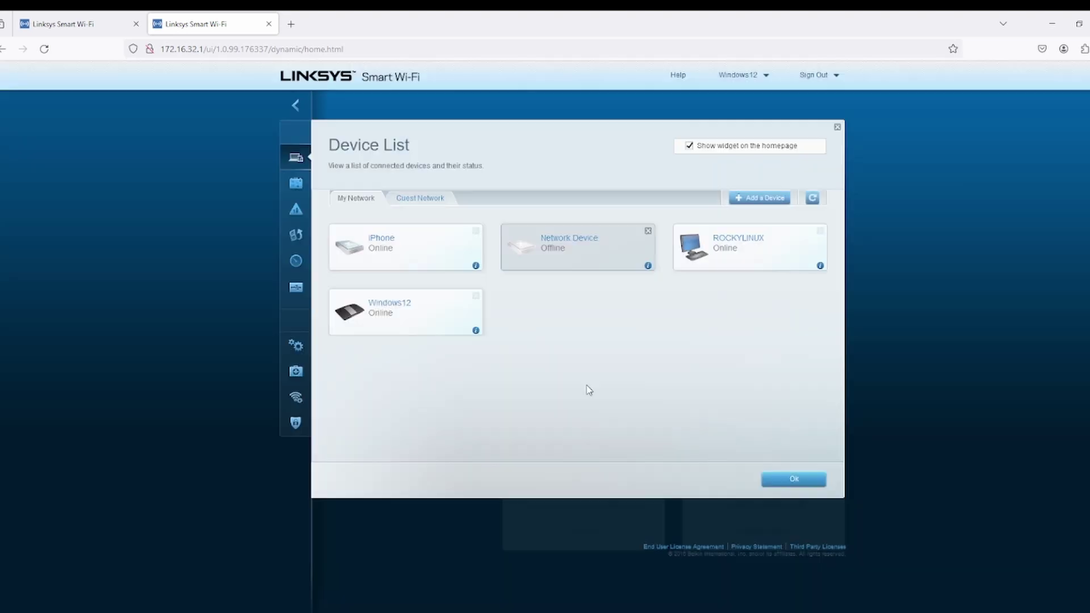
pyautogui.click(771, 478)
# Step: Show the Wireless MAC Filtering options, with filtering disabled and an empty filter list
pyautogui.click(359, 406)
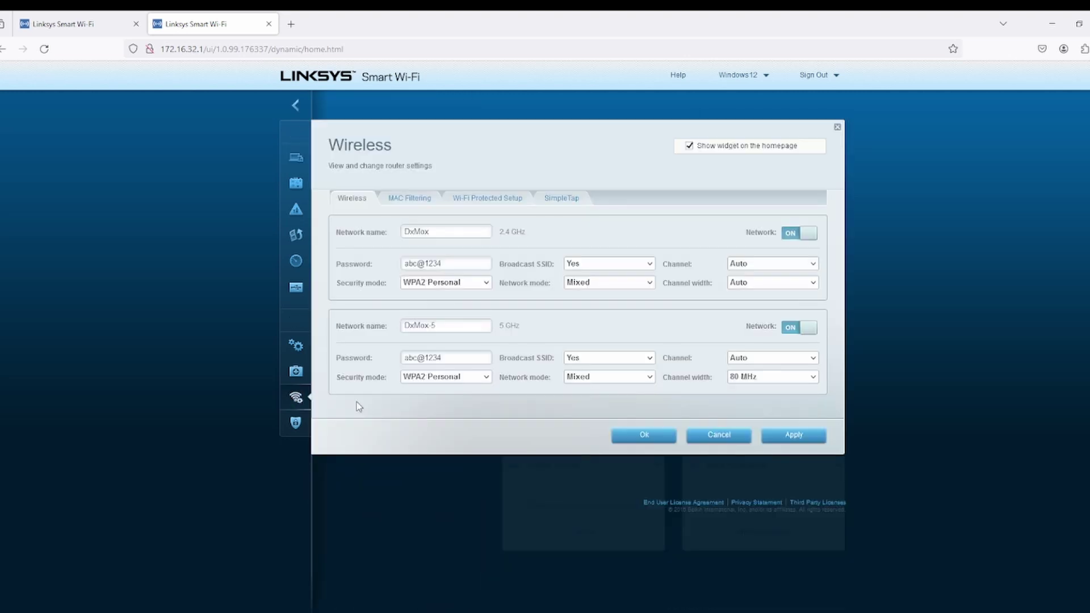
pyautogui.click(414, 201)
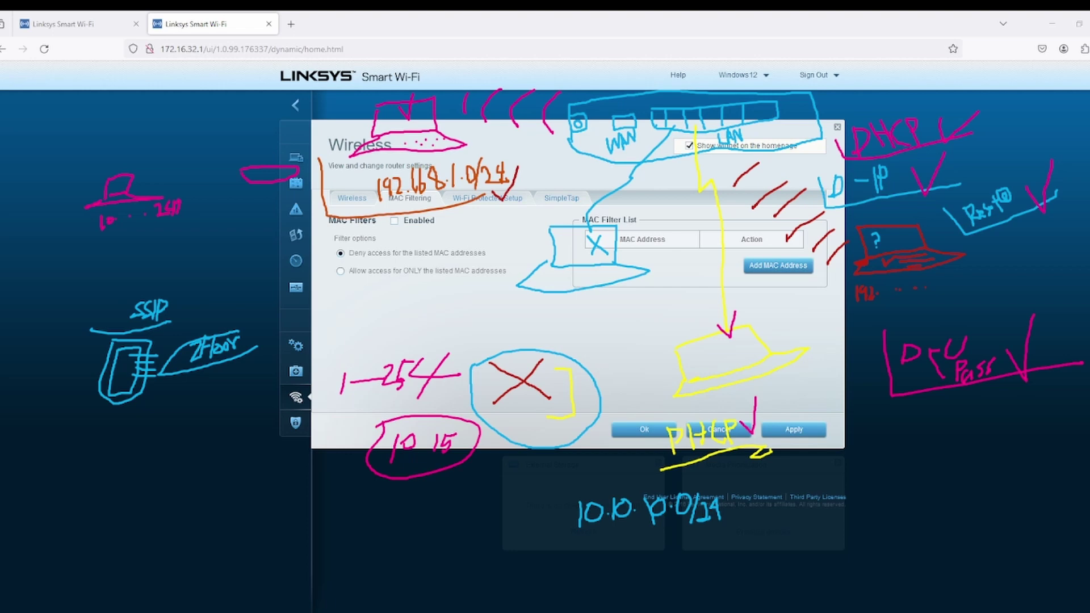
pyautogui.moveTo(873, 515)
pyautogui.mouseDown()
pyautogui.moveTo(883, 450)
pyautogui.moveTo(1089, 438)
pyautogui.moveTo(1069, 453)
pyautogui.moveTo(1060, 495)
pyautogui.moveTo(874, 509)
pyautogui.moveTo(900, 483)
pyautogui.moveTo(1040, 472)
pyautogui.mouseUp()
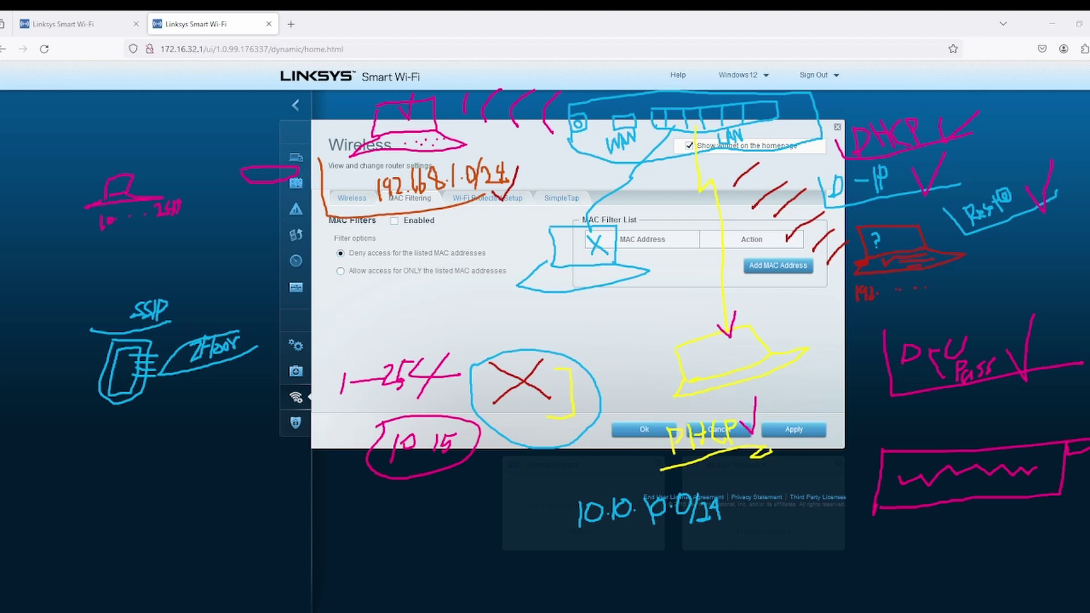
pyautogui.press('Escape')
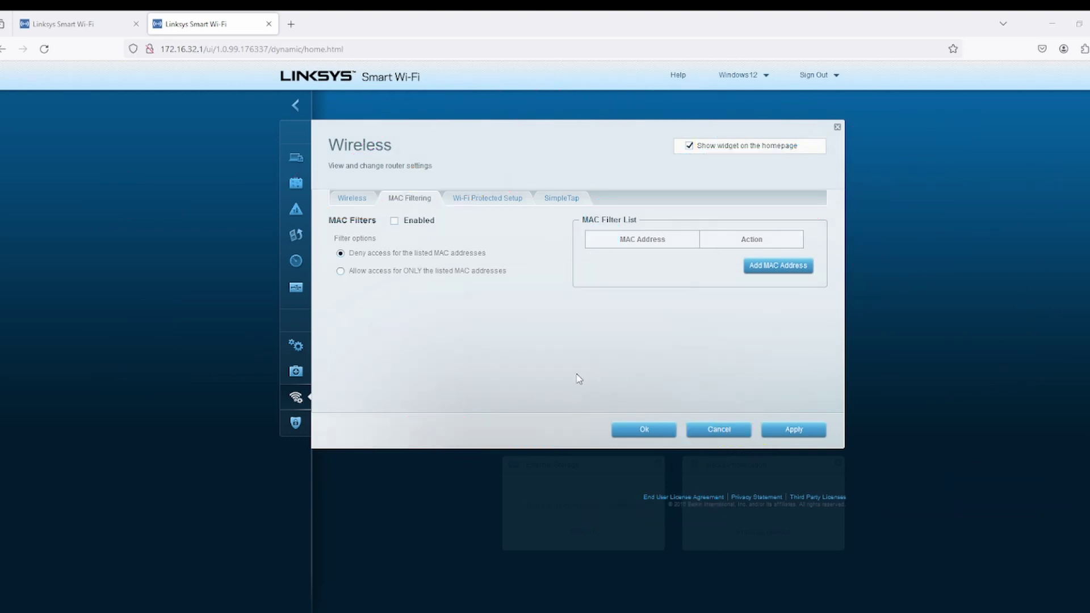
# Step: Enable MAC filtering (accepting WPS shutdown), add the pasted iPhone MAC, and apply
pyautogui.click(397, 222)
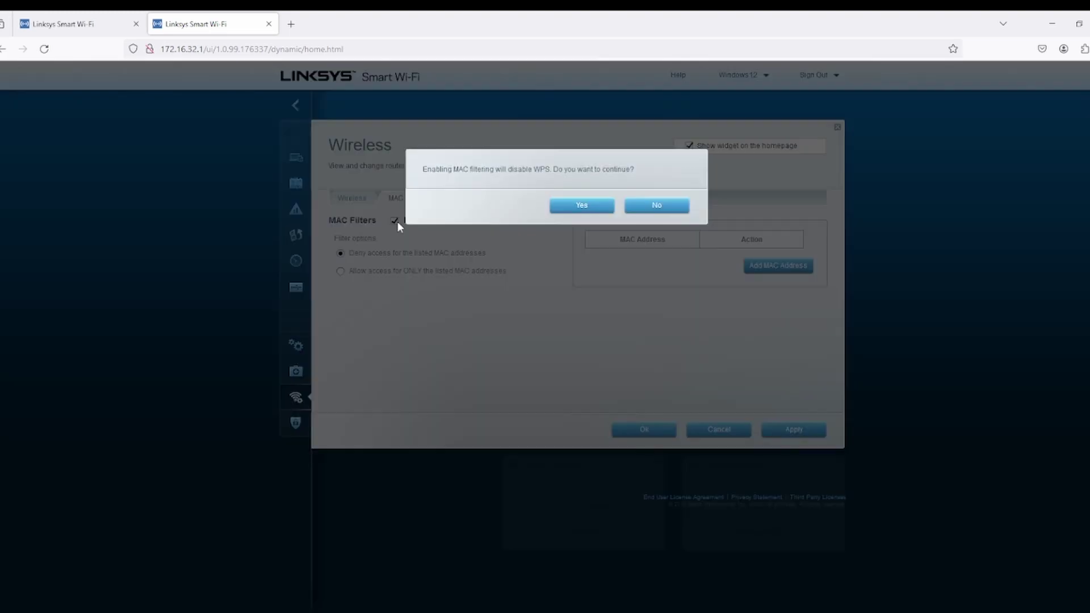
pyautogui.click(611, 206)
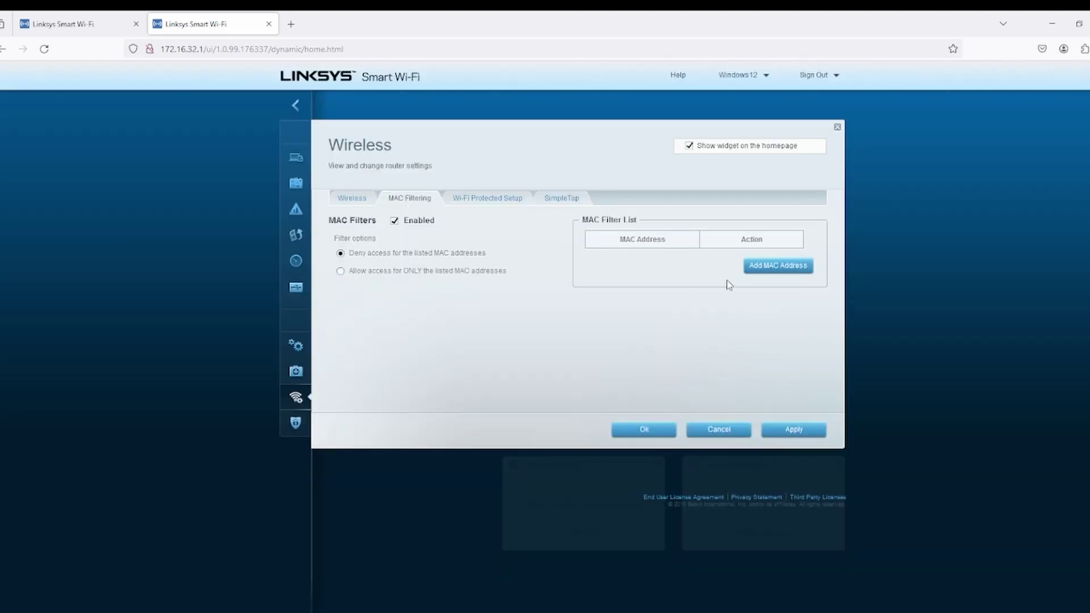
pyautogui.click(761, 268)
pyautogui.click(653, 263)
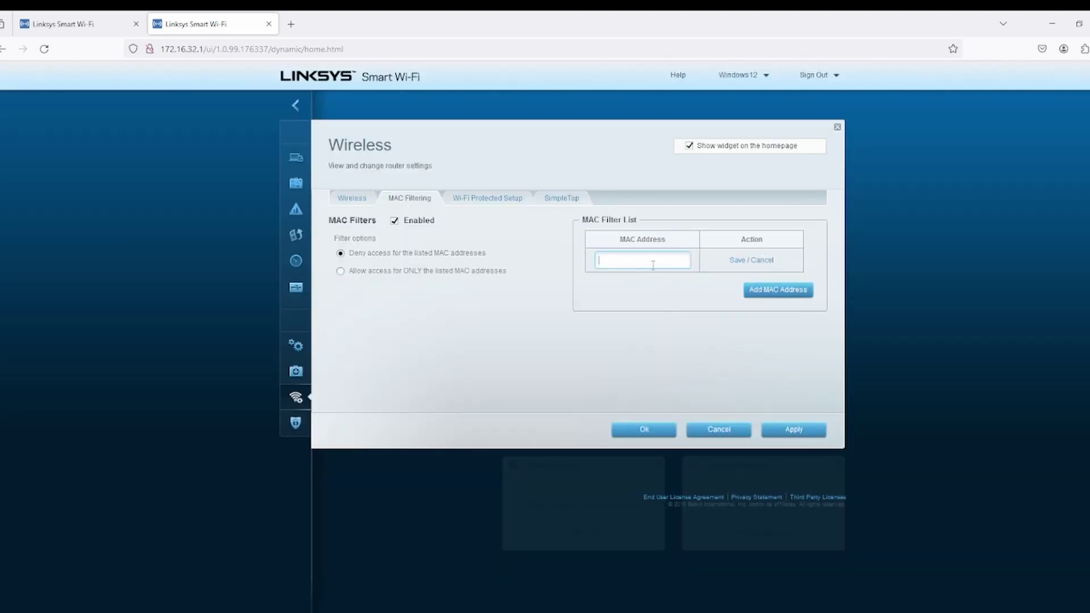
pyautogui.hotkey('ctrl', 'v')
pyautogui.click(809, 435)
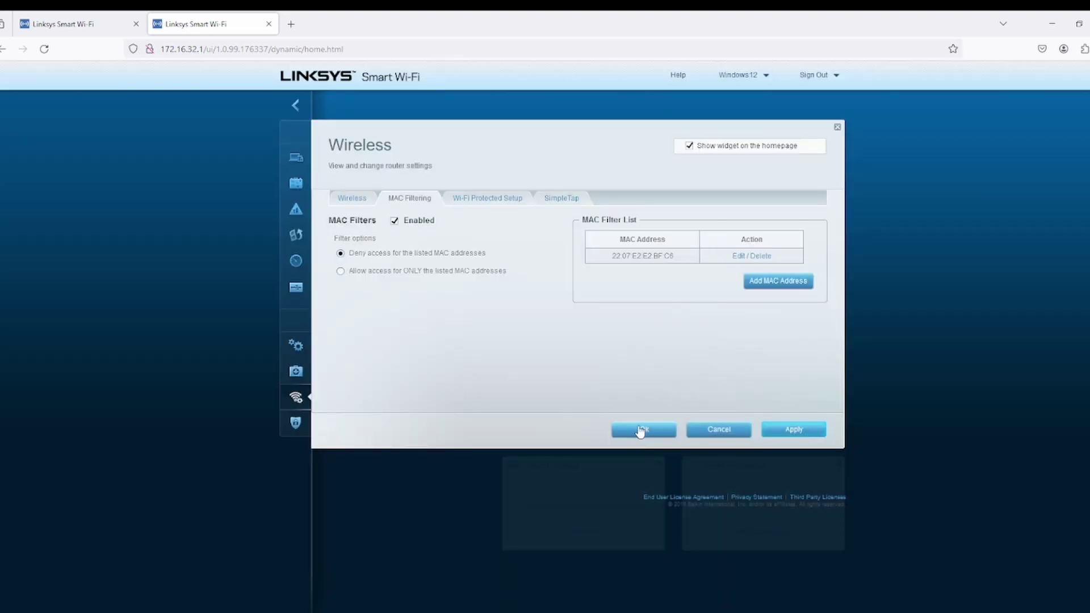
pyautogui.click(641, 430)
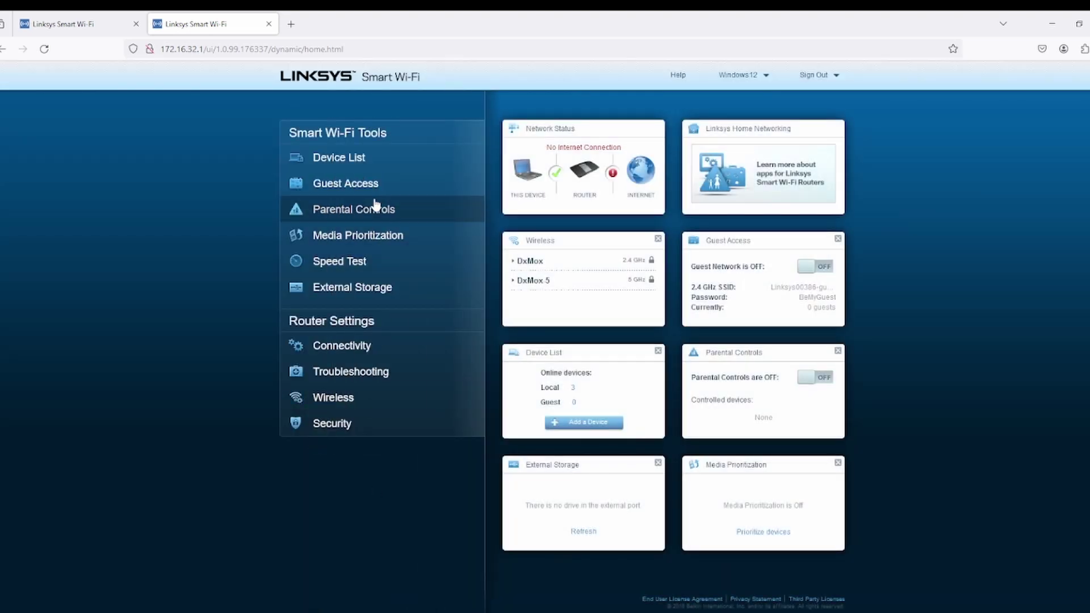
# Step: Check the Device List to confirm the iPhone now shows as Offline
pyautogui.click(350, 165)
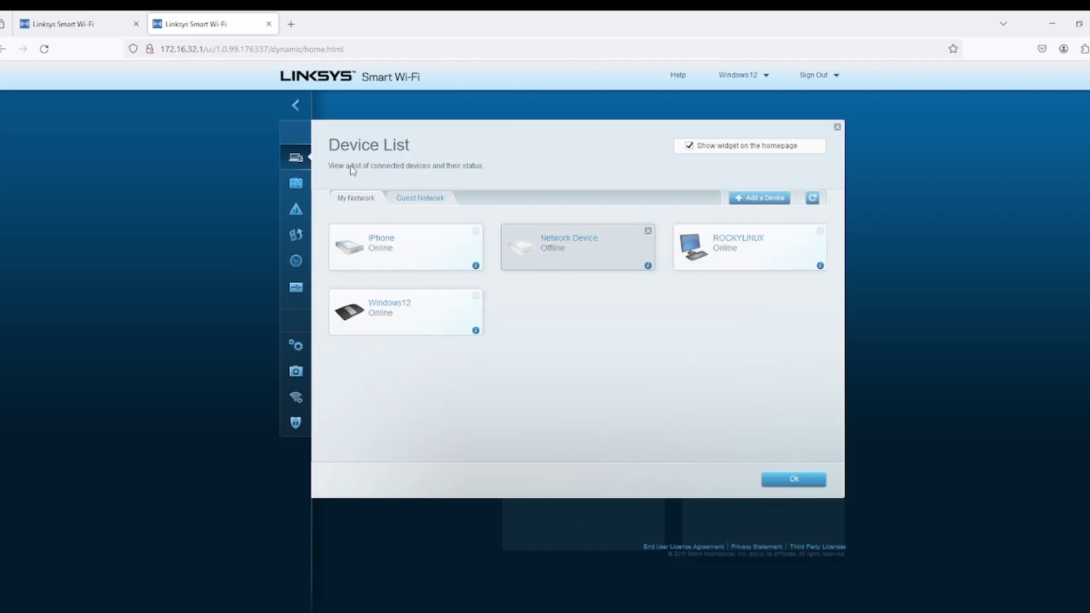
pyautogui.rightClick(620, 356)
pyautogui.click(956, 323)
pyautogui.click(438, 248)
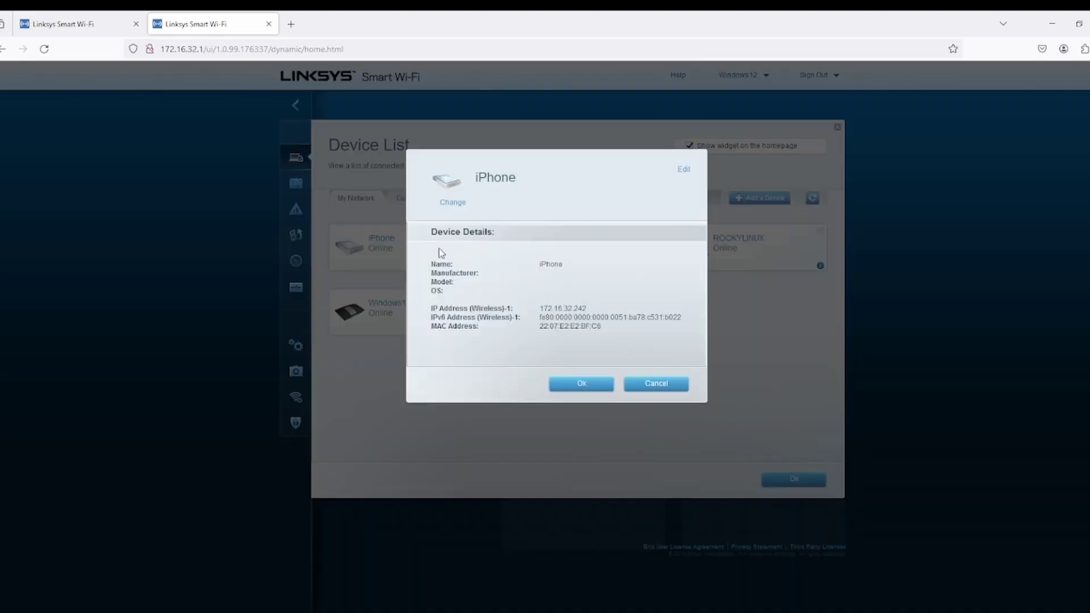
pyautogui.click(598, 384)
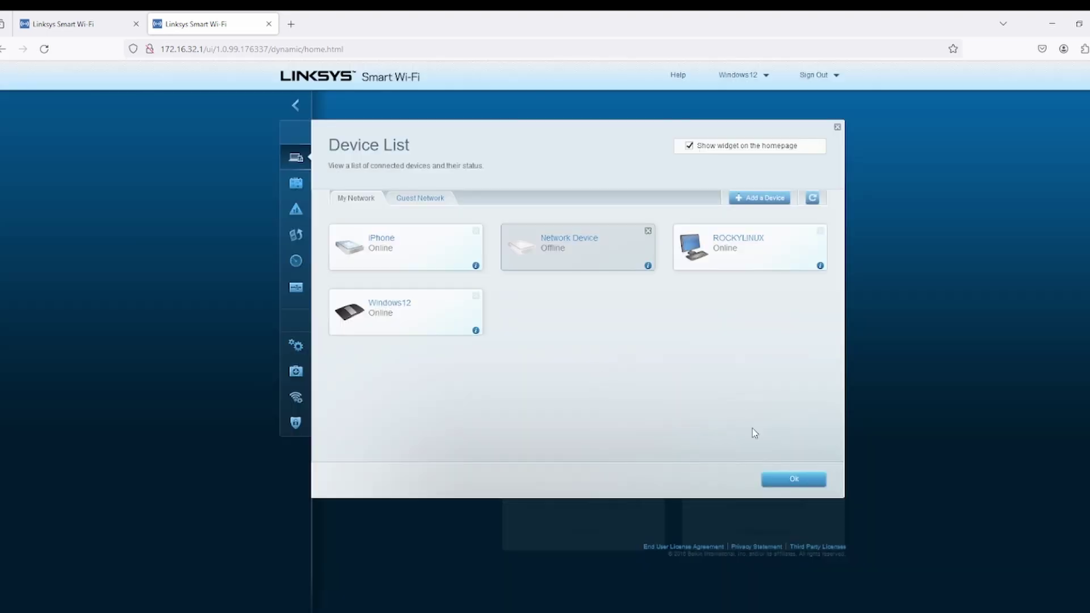
pyautogui.click(789, 478)
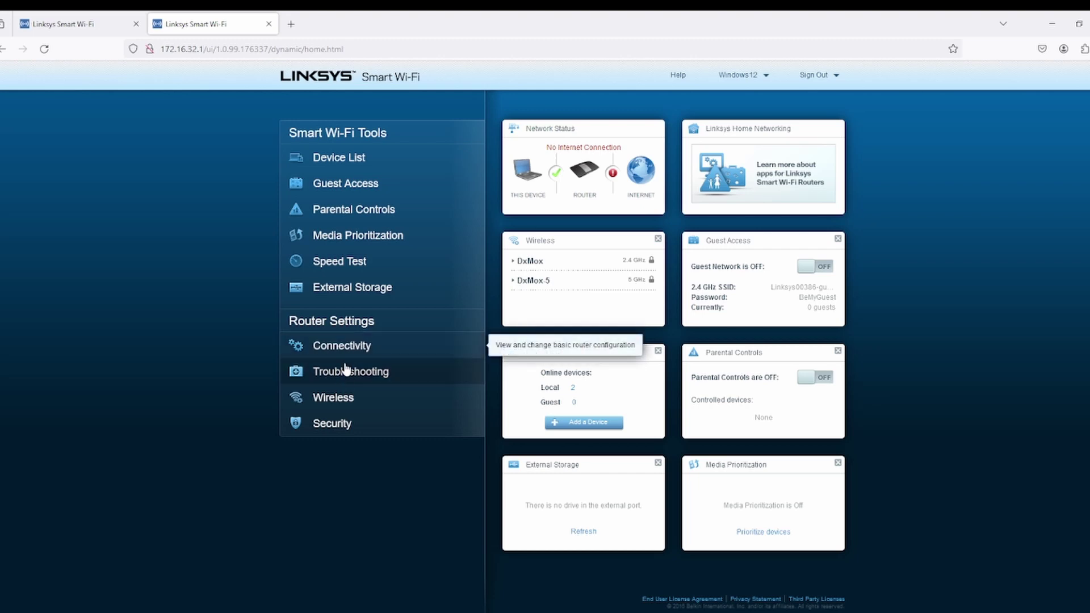
# Step: Verify the iPhone's entry in the MAC Filtering list without changes, then return to the Device List
pyautogui.click(340, 395)
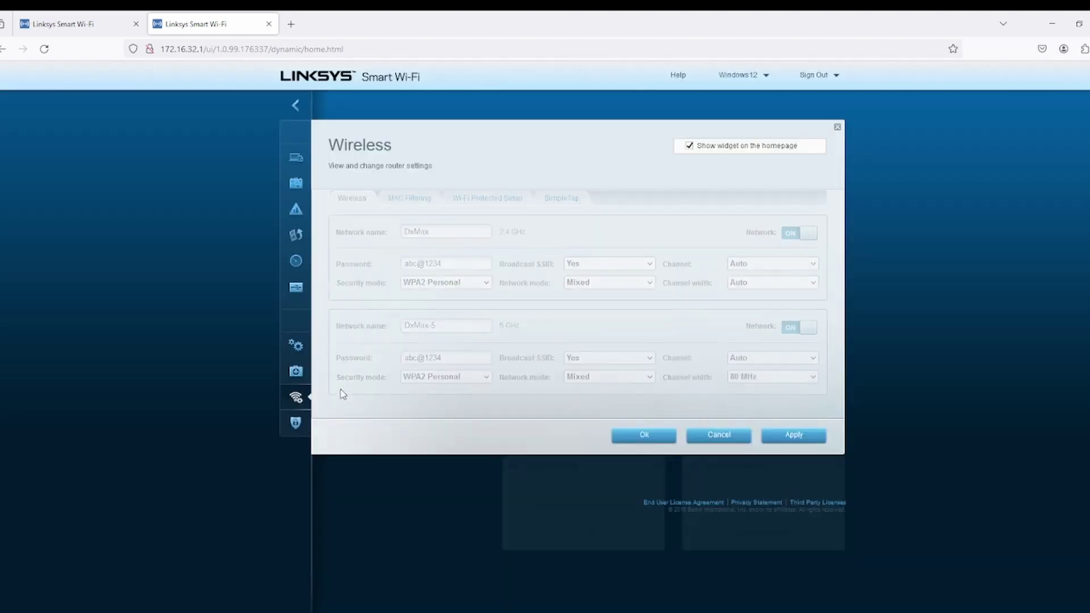
pyautogui.click(410, 202)
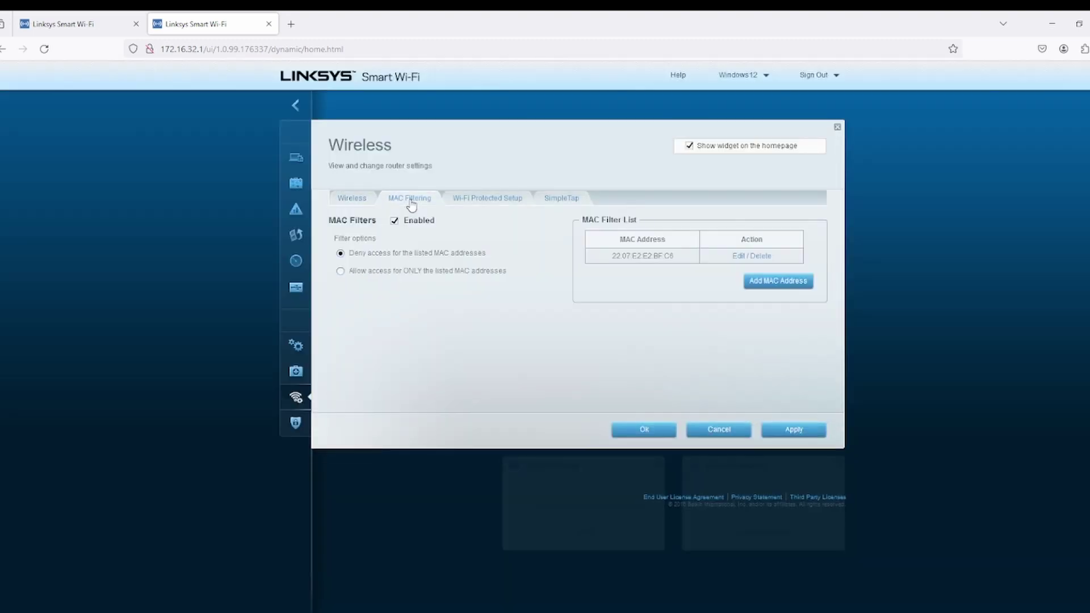
pyautogui.click(718, 430)
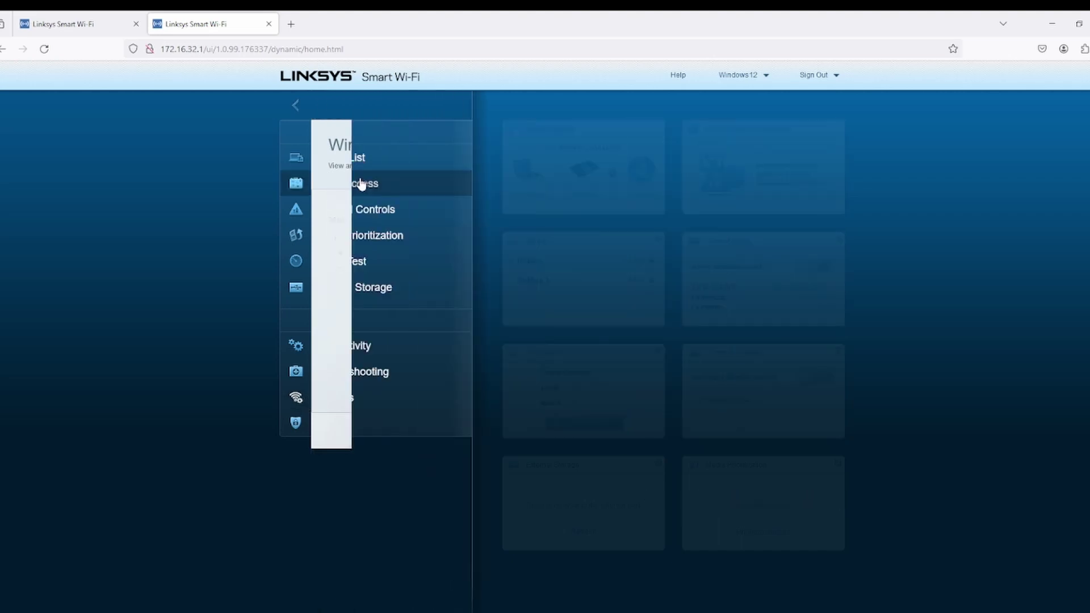
pyautogui.click(342, 159)
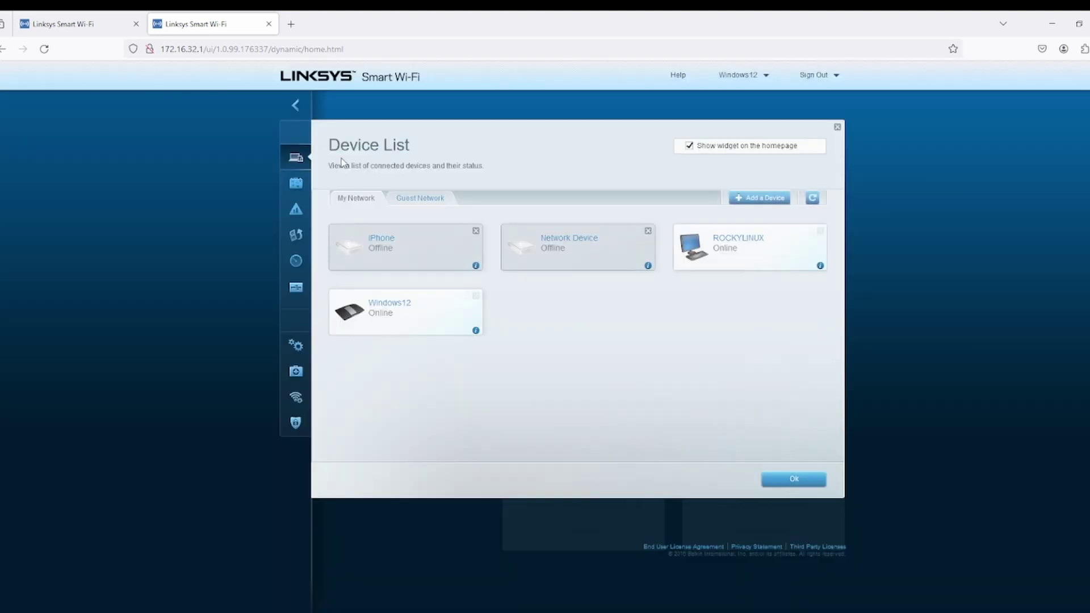